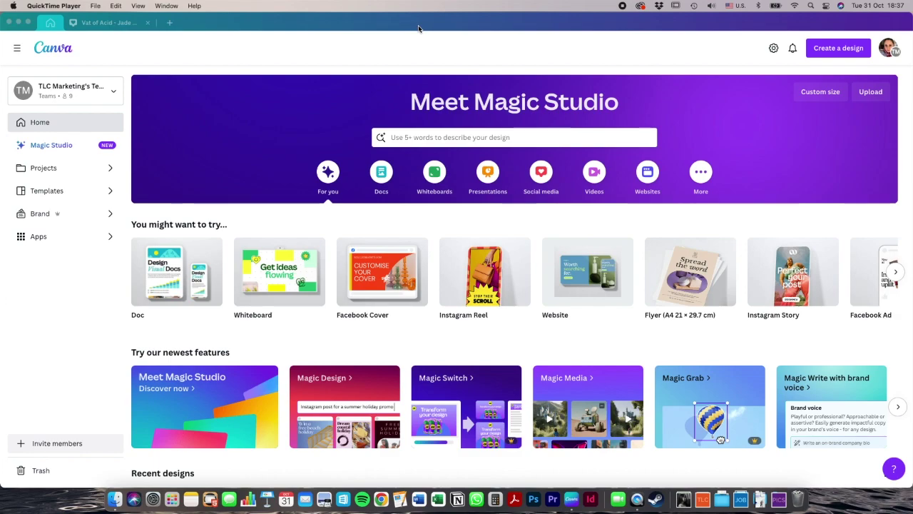
- Switch from QuickTime Player to the Canva home page in the browser
{"action": "left_click", "coordinate": [419, 29]}
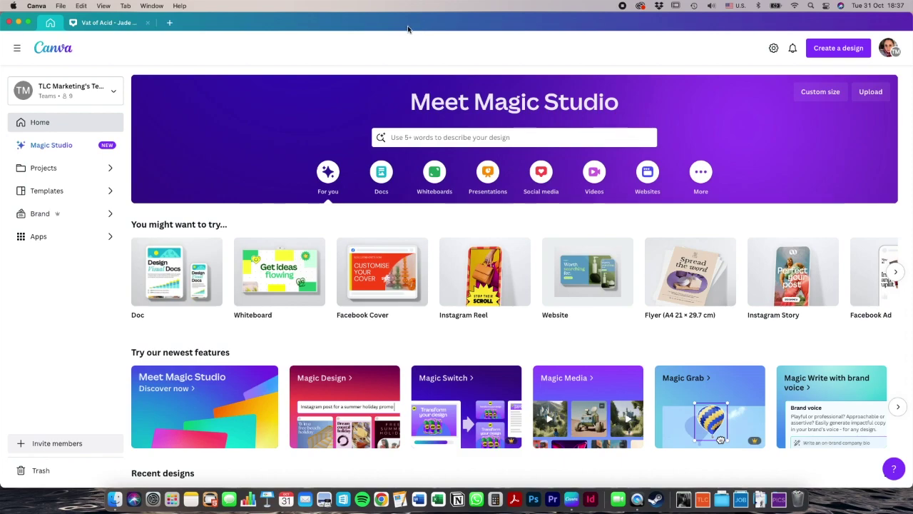
- Create a new square Instagram post design
{"action": "left_click", "coordinate": [837, 53]}
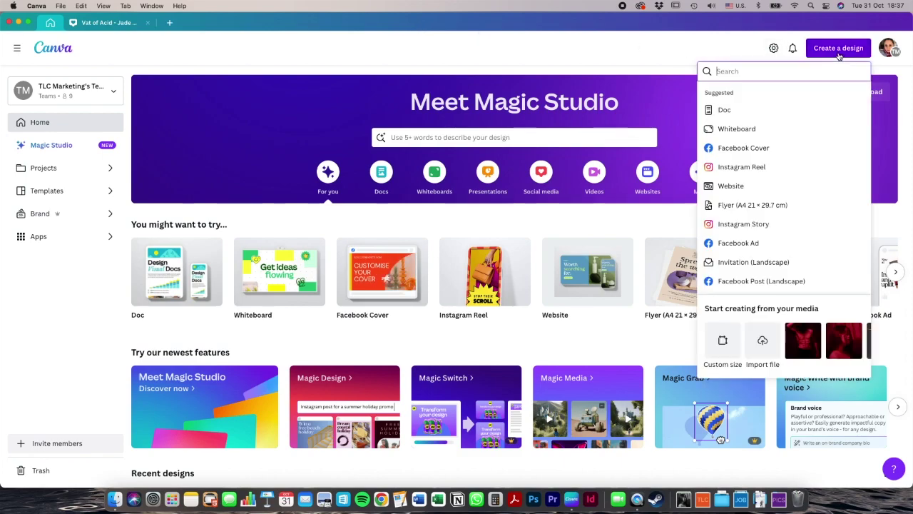
{"action": "scroll", "coordinate": [769, 261], "scroll_direction": "down", "scroll_amount": 3}
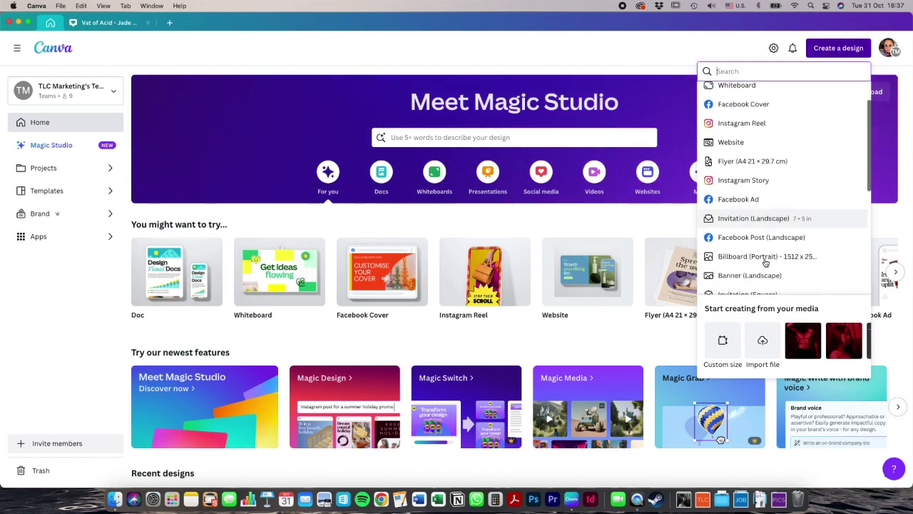
{"action": "scroll", "coordinate": [765, 263], "scroll_direction": "down", "scroll_amount": 1}
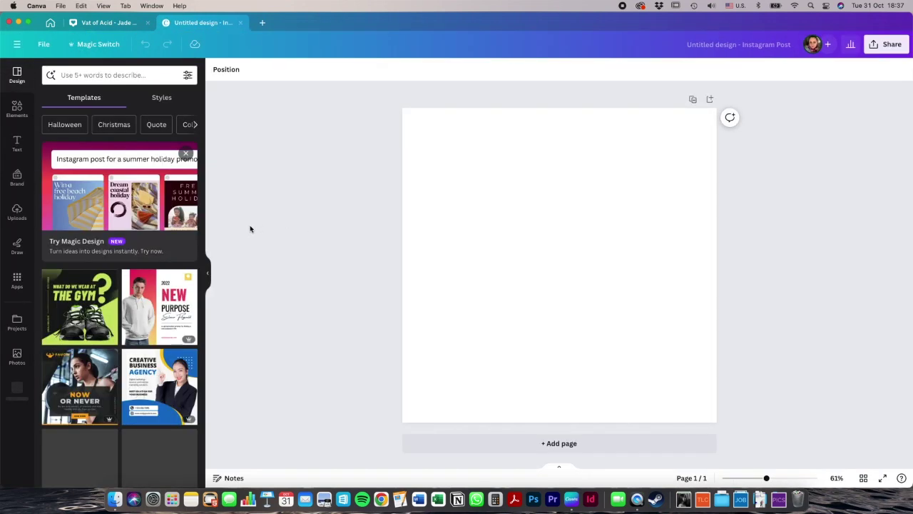
- Add the uploaded Vat of Acid cover to the page and nudge it right
{"action": "left_click", "coordinate": [16, 213]}
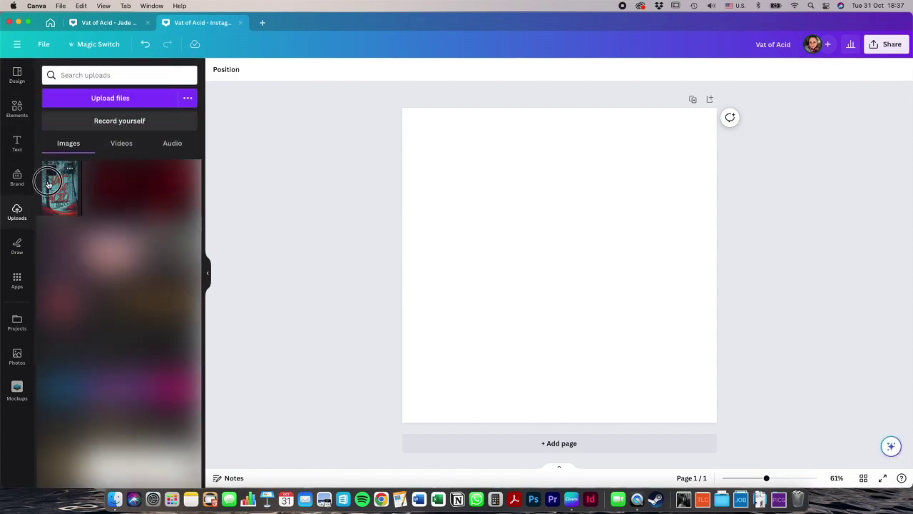
{"action": "left_click", "coordinate": [60, 185]}
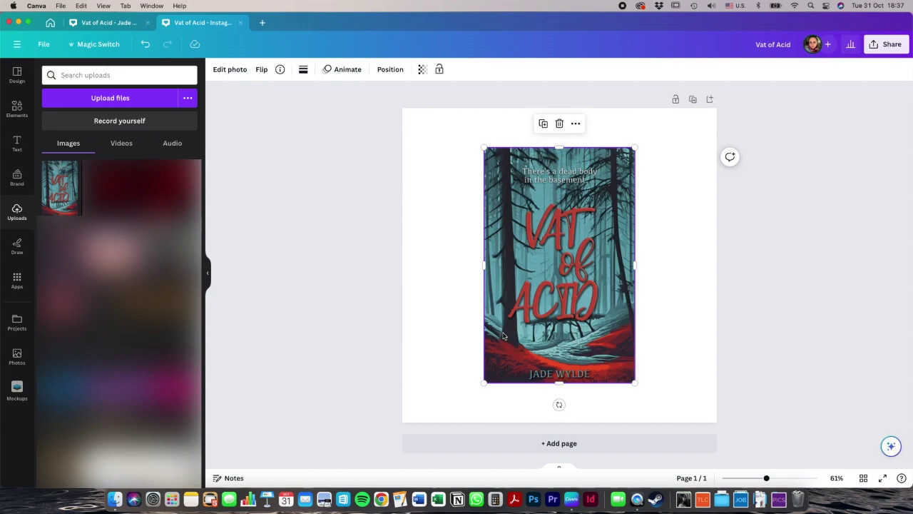
{"action": "left_click_drag", "start_coordinate": [510, 338], "coordinate": [557, 345]}
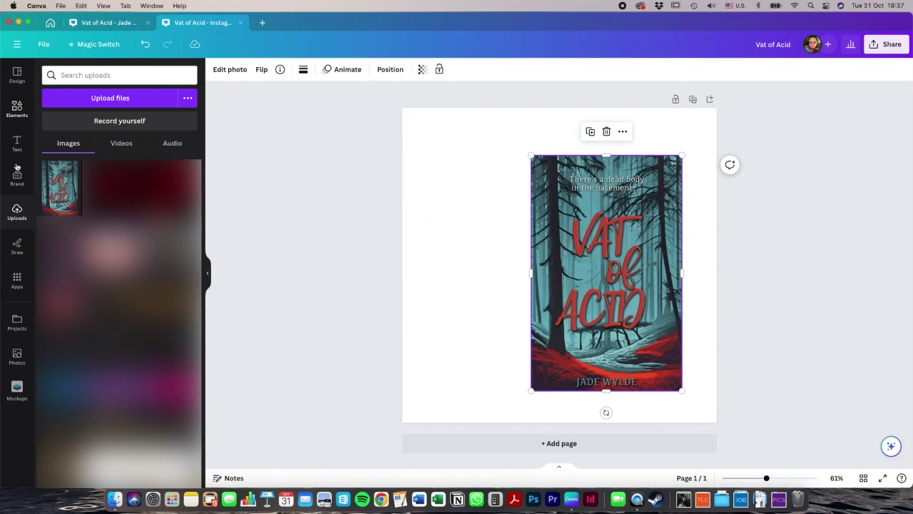
- Search Elements for 'spooky forest' and add the dark forest photo
{"action": "left_click", "coordinate": [22, 121]}
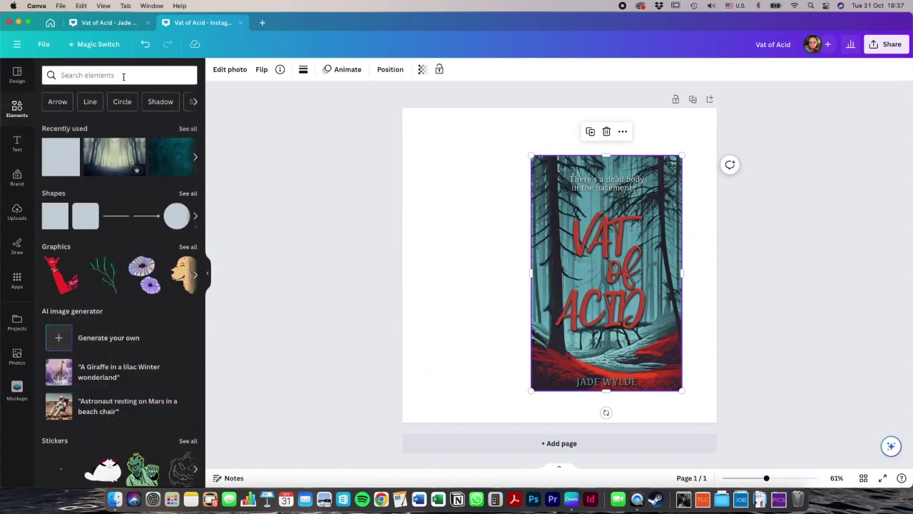
{"action": "left_click", "coordinate": [123, 75]}
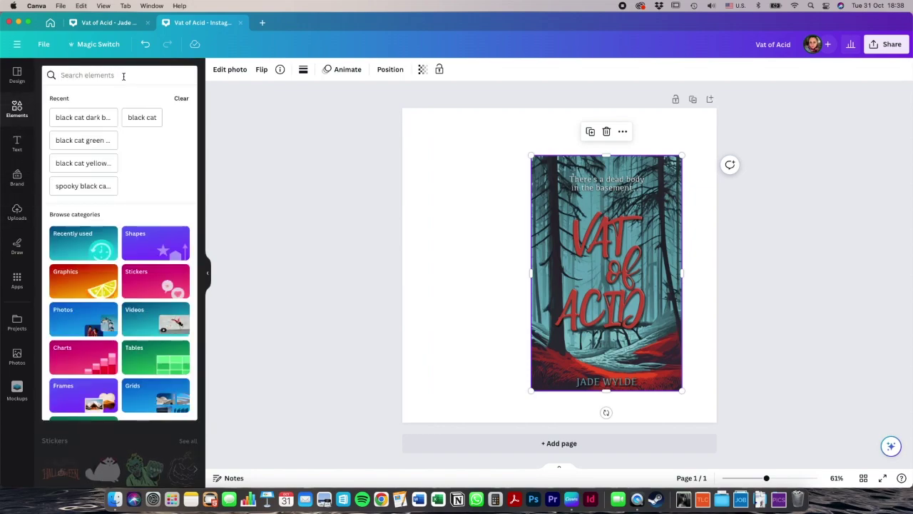
{"action": "type", "text": "spooky f"}
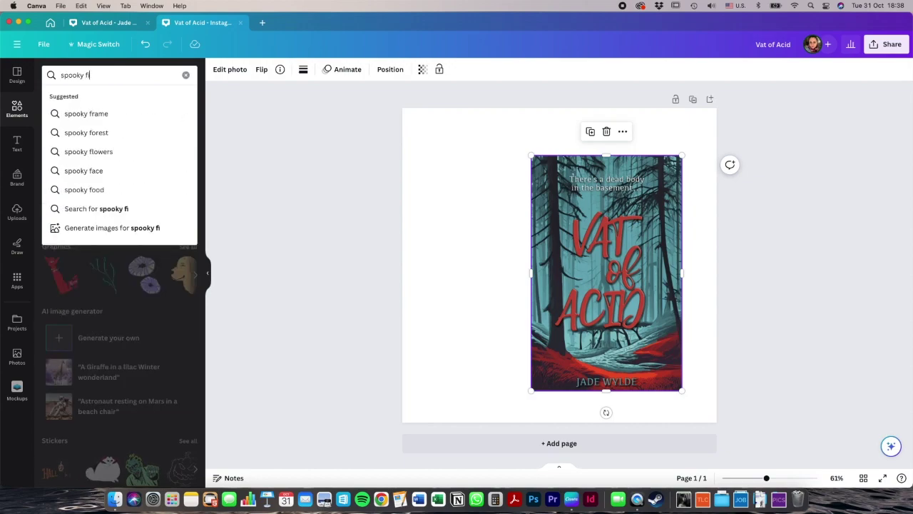
{"action": "type", "text": "orest"}
{"action": "key", "text": "Return"}
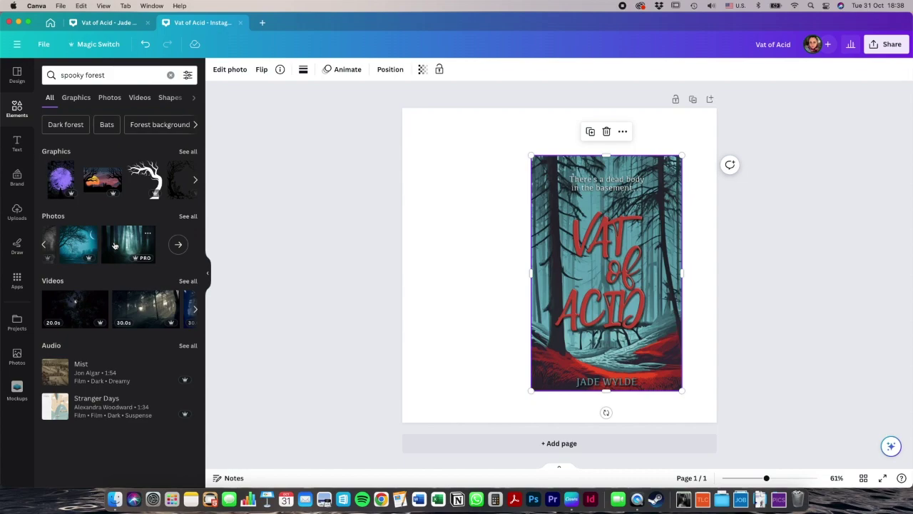
{"action": "left_click", "coordinate": [115, 244]}
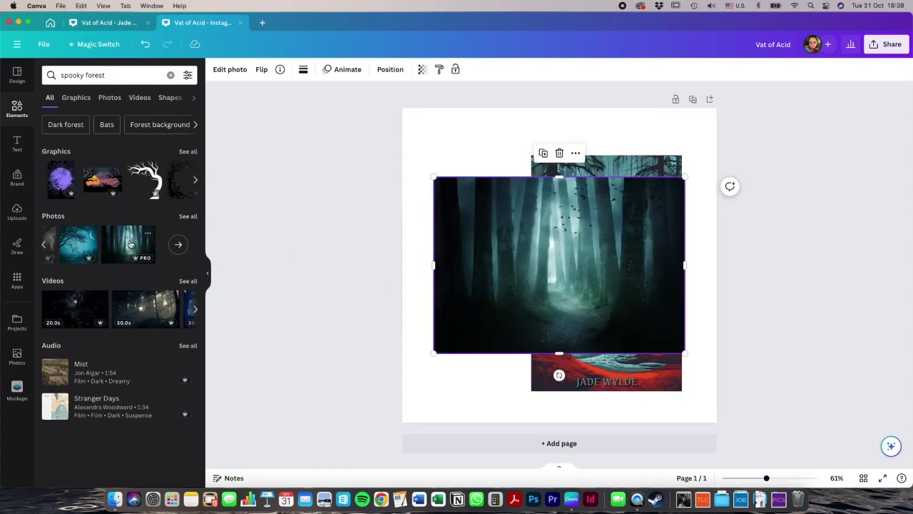
- Move the forest photo to the top-left, push the cover right, and widen the photo to full width
{"action": "left_click", "coordinate": [487, 185]}
{"action": "left_click_drag", "start_coordinate": [487, 185], "coordinate": [475, 136]}
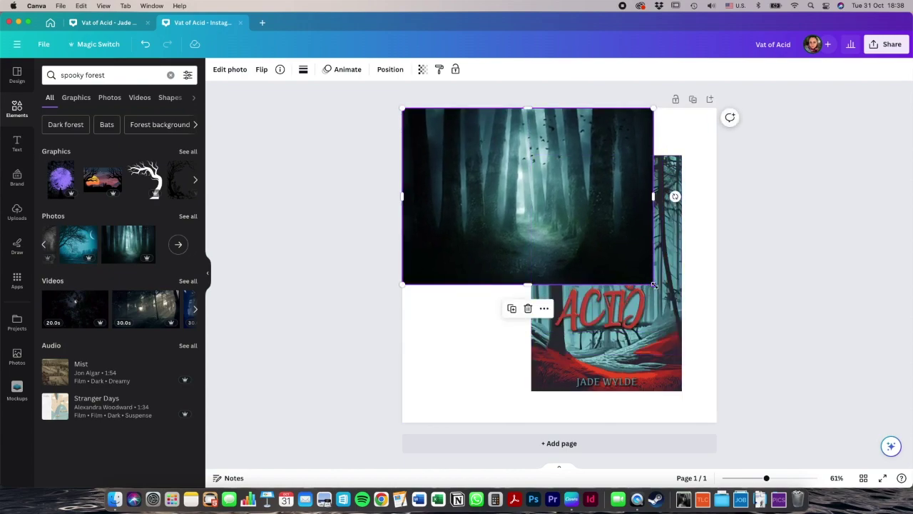
{"action": "left_click_drag", "start_coordinate": [607, 321], "coordinate": [739, 308]}
{"action": "left_click", "coordinate": [610, 263]}
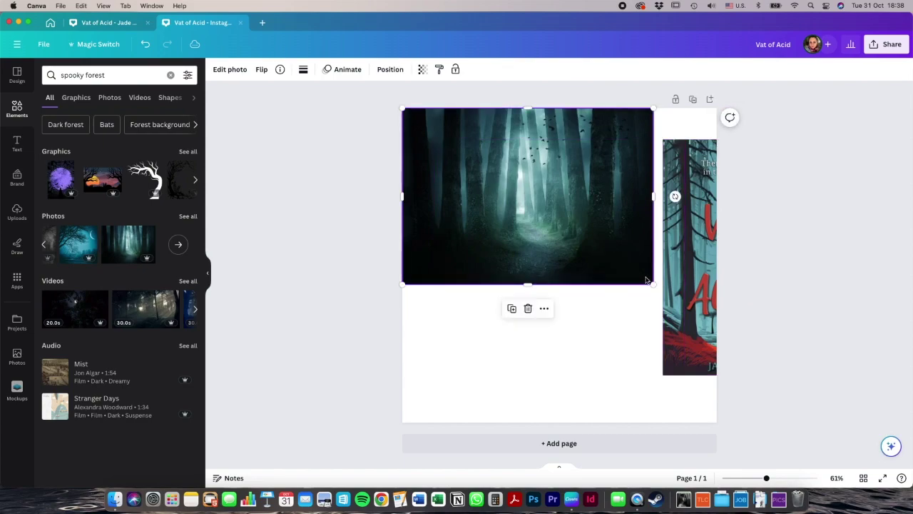
{"action": "left_click_drag", "start_coordinate": [652, 284], "coordinate": [687, 357]}
- Send the forest photo to the back and stretch it down to the page bottom
{"action": "right_click", "coordinate": [610, 275]}
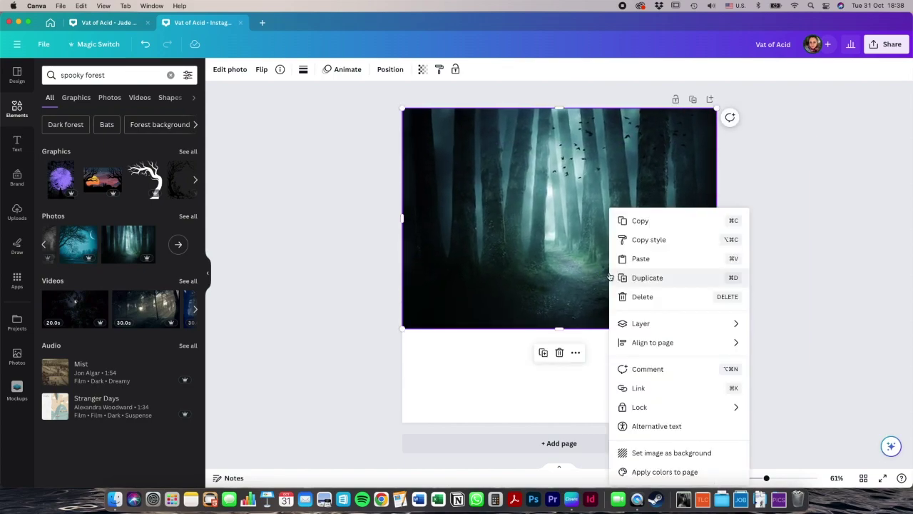
{"action": "left_click", "coordinate": [543, 250]}
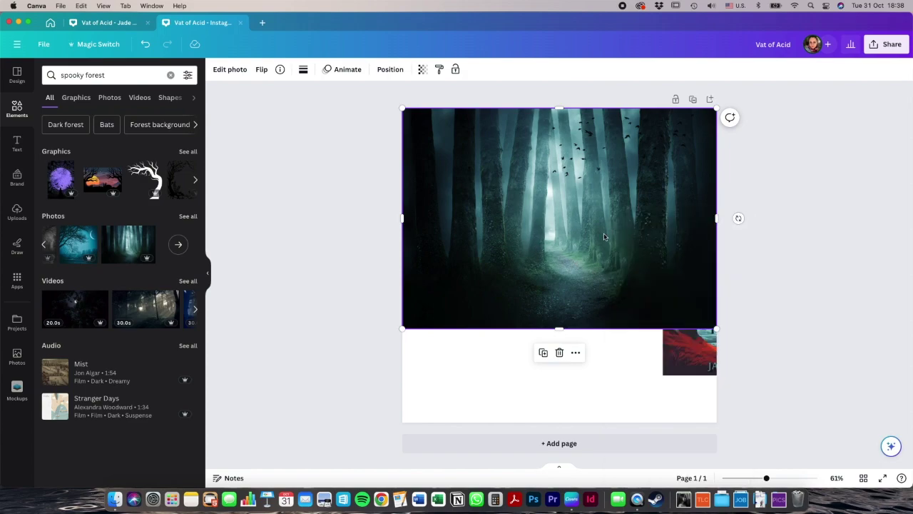
{"action": "right_click", "coordinate": [521, 243]}
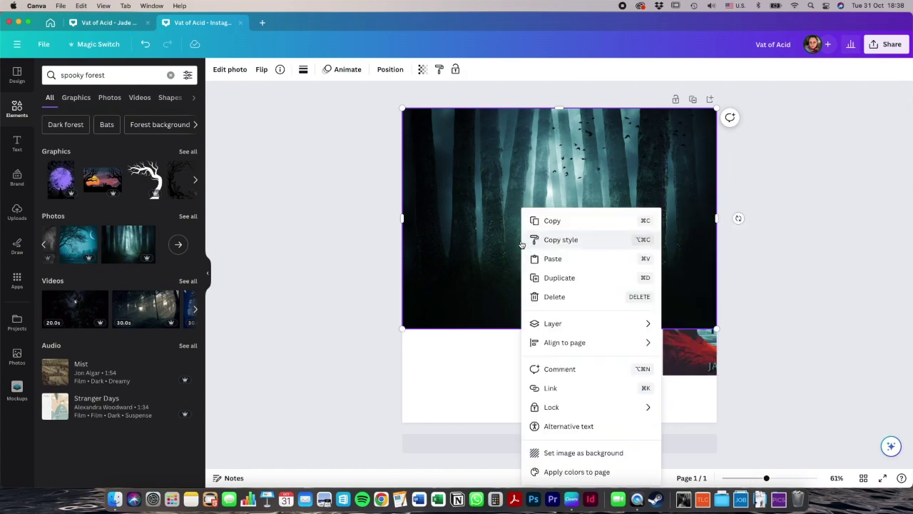
{"action": "mouse_move", "coordinate": [568, 324]}
{"action": "left_click", "coordinate": [694, 382]}
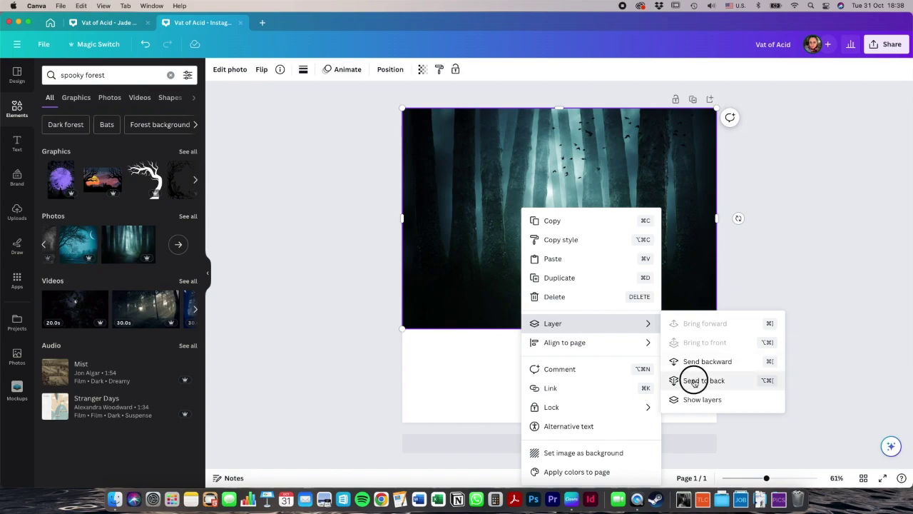
{"action": "left_click_drag", "start_coordinate": [559, 328], "coordinate": [558, 423]}
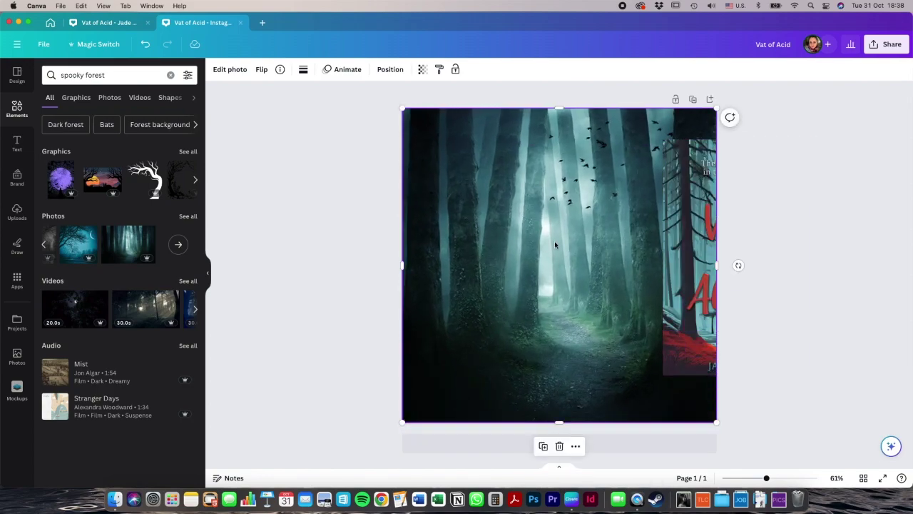
- Shift the forest image inside its crop frame, recentre it, and clear the 'spooky forest' search
{"action": "double_click", "coordinate": [555, 244]}
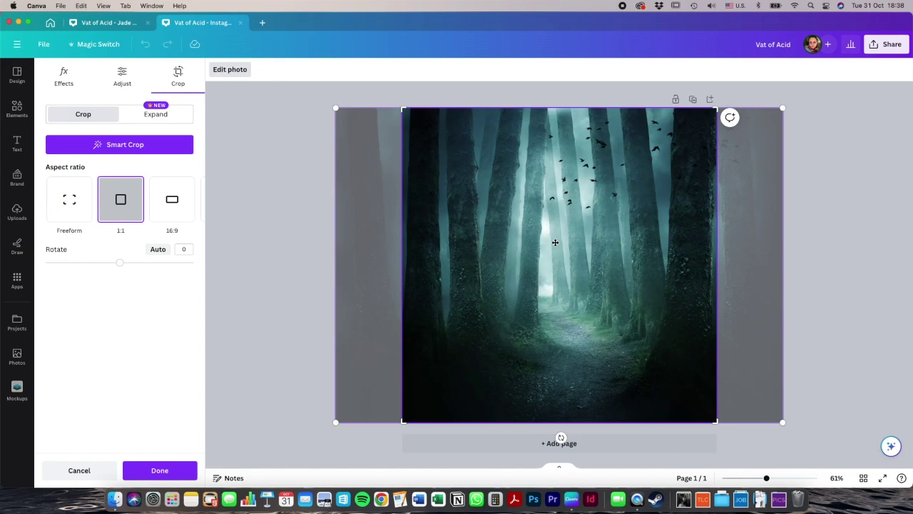
{"action": "left_click_drag", "start_coordinate": [495, 228], "coordinate": [472, 228]}
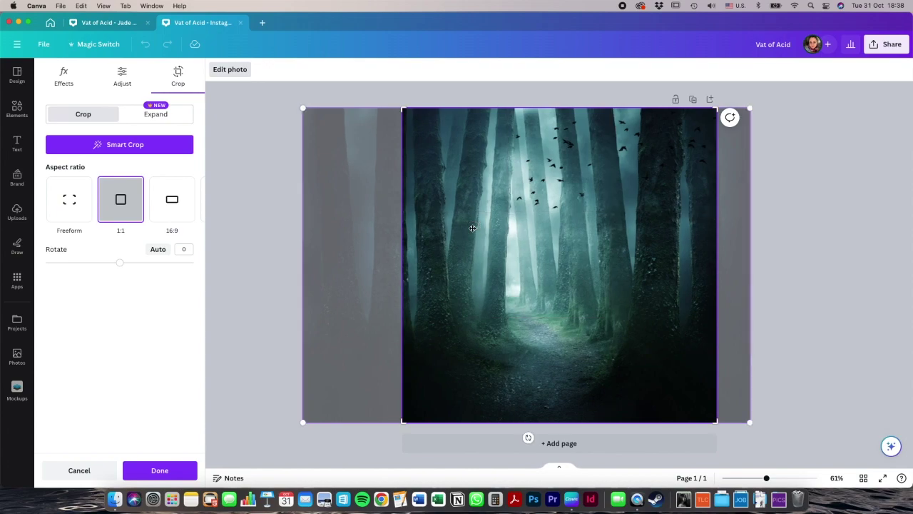
{"action": "left_click", "coordinate": [171, 470]}
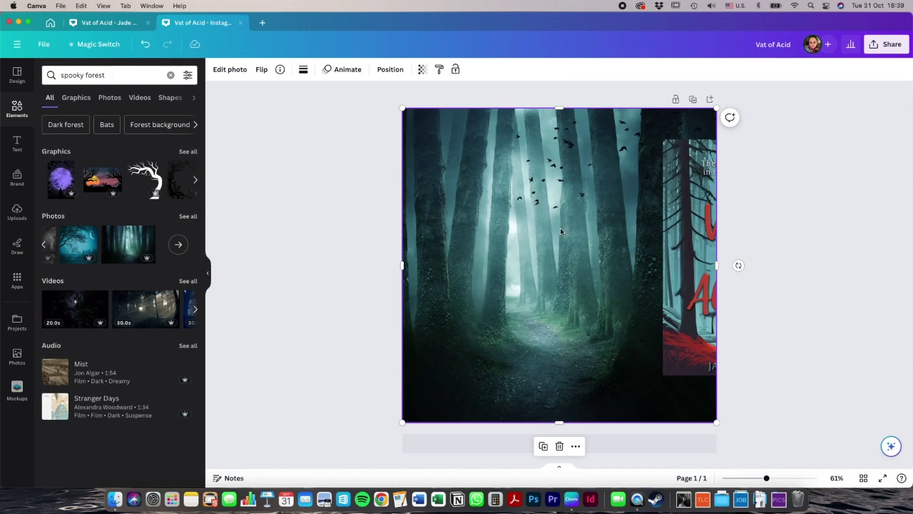
{"action": "mouse_move", "coordinate": [692, 282]}
{"action": "left_mouse_down"}
{"action": "mouse_move", "coordinate": [652, 336]}
{"action": "mouse_move", "coordinate": [690, 277]}
{"action": "left_mouse_up"}
{"action": "left_click", "coordinate": [170, 75]}
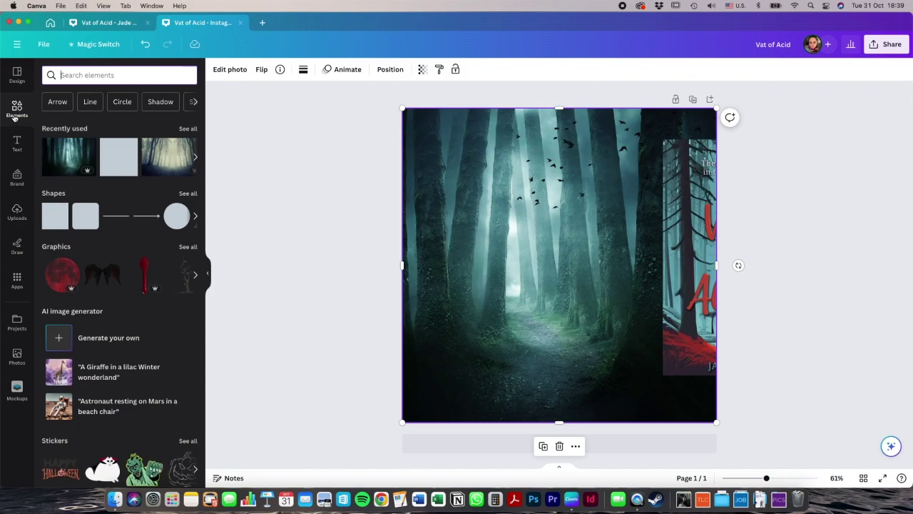
- Add a square shape at the top-left and delete the book cover image
{"action": "left_click", "coordinate": [51, 225]}
{"action": "left_click_drag", "start_coordinate": [528, 266], "coordinate": [427, 171]}
{"action": "left_click", "coordinate": [696, 271]}
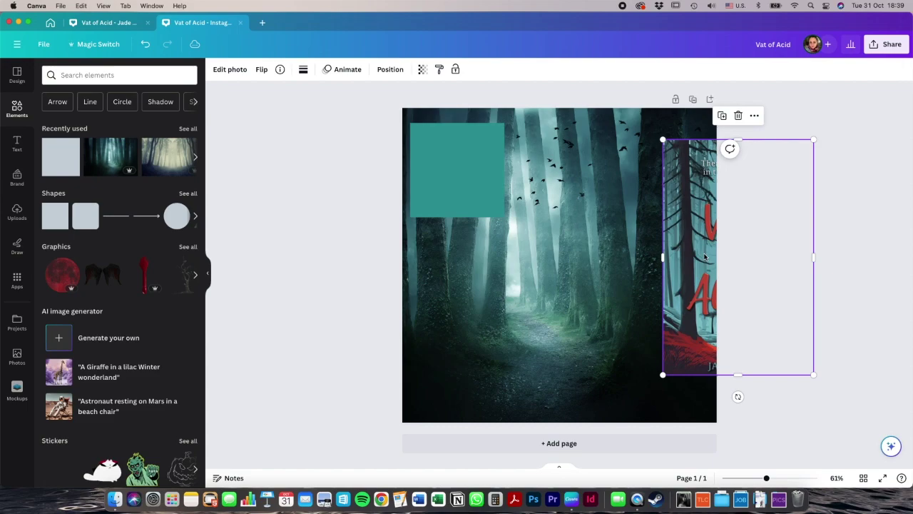
{"action": "right_click", "coordinate": [705, 258]}
{"action": "key", "text": "Escape"}
{"action": "key", "text": "Delete"}
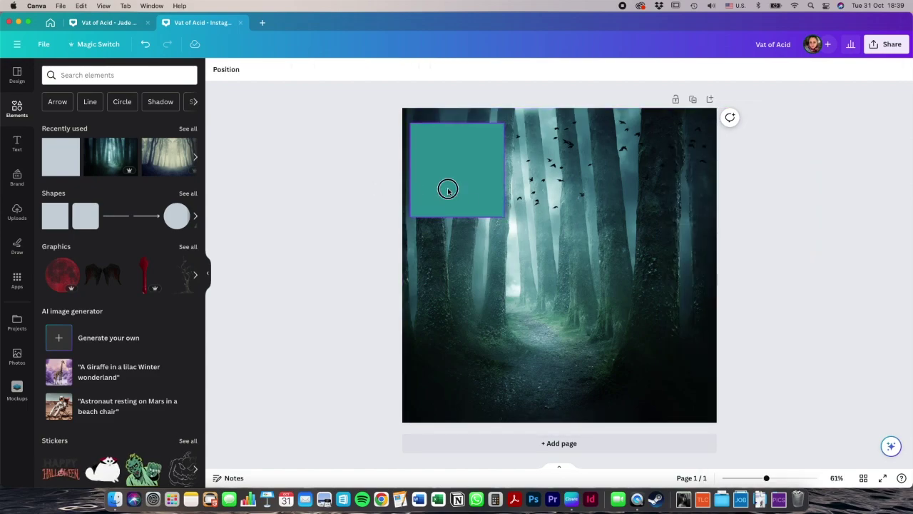
- Enlarge the teal square into a rectangle covering the page below the forest strip
{"action": "left_click", "coordinate": [456, 187]}
{"action": "left_click_drag", "start_coordinate": [503, 215], "coordinate": [717, 387]}
{"action": "left_click_drag", "start_coordinate": [409, 123], "coordinate": [402, 113]}
{"action": "left_click_drag", "start_coordinate": [506, 175], "coordinate": [570, 258]}
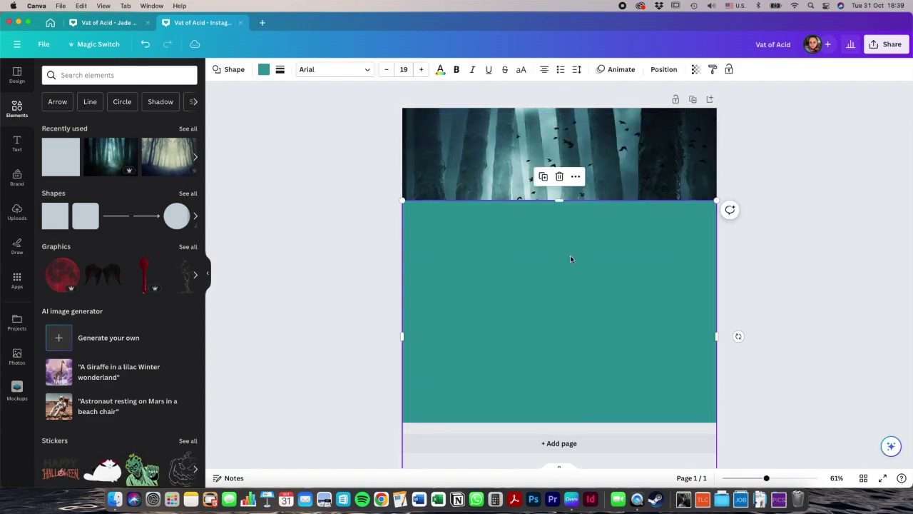
- Recolour the block with dark teal #45737B sampled from the forest photo
{"action": "left_click", "coordinate": [263, 71]}
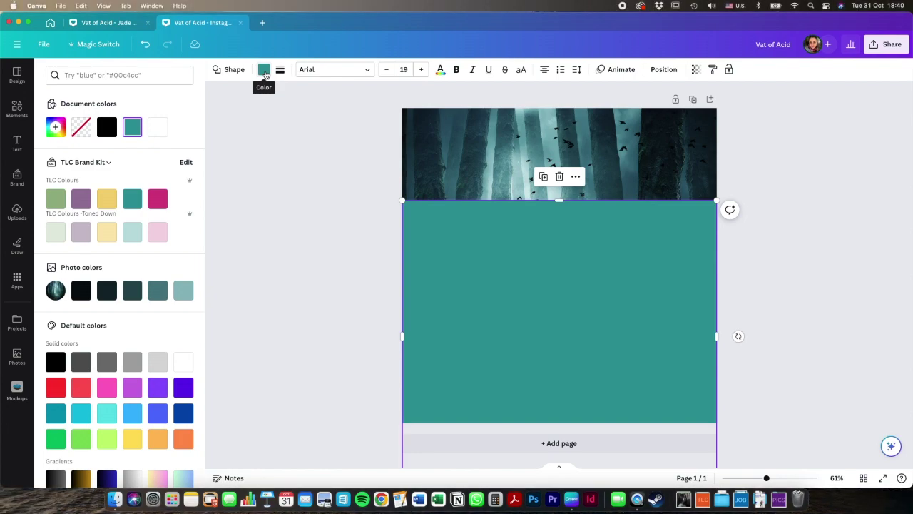
{"action": "left_click", "coordinate": [57, 128]}
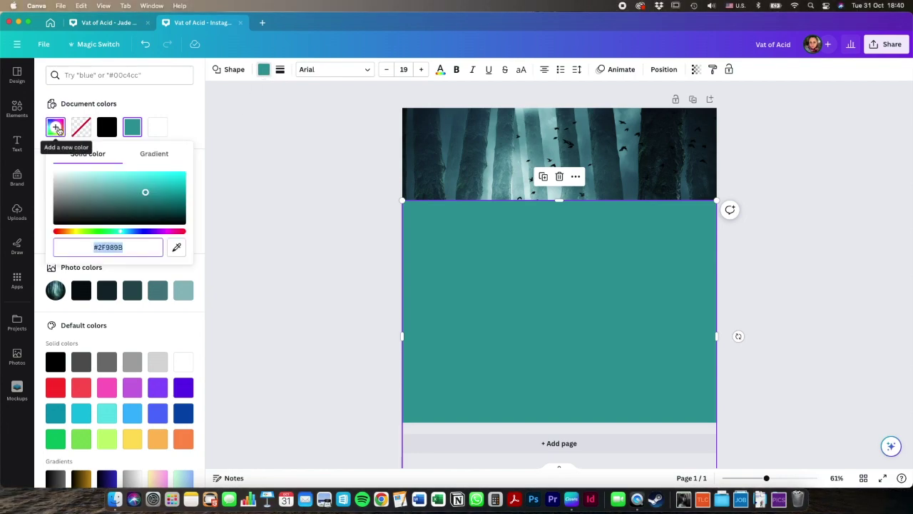
{"action": "left_click", "coordinate": [176, 248]}
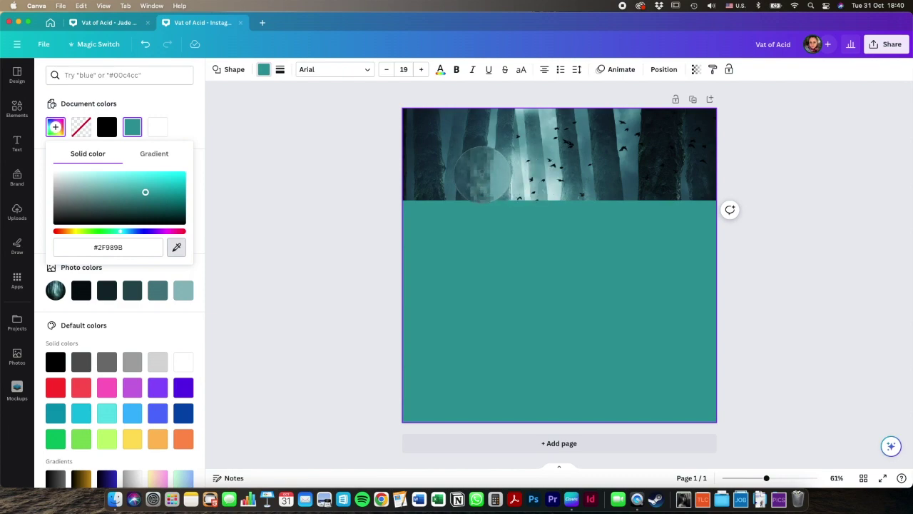
{"action": "left_click", "coordinate": [482, 174]}
{"action": "left_click", "coordinate": [467, 257]}
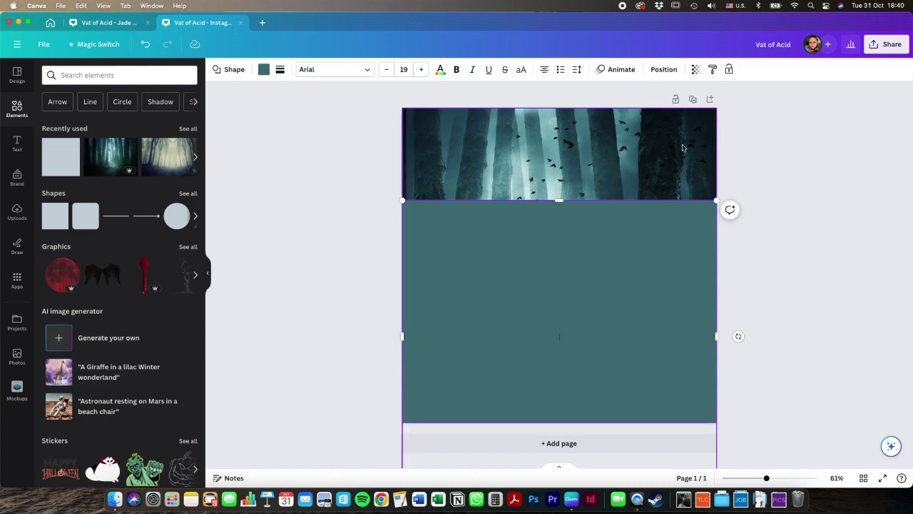
- Set the teal block's transparency to about 70 and stretch it over the entire page
{"action": "left_click", "coordinate": [696, 69]}
{"action": "left_click_drag", "start_coordinate": [696, 110], "coordinate": [670, 108]}
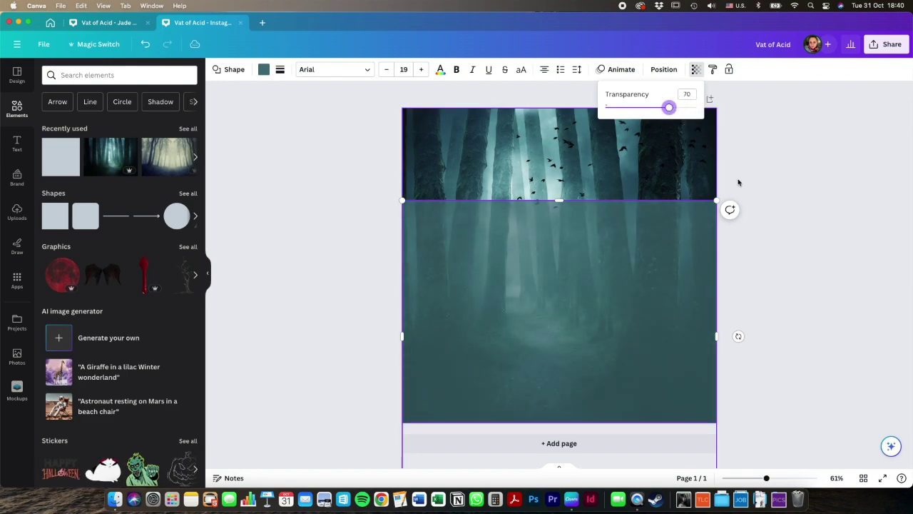
{"action": "left_click", "coordinate": [599, 295]}
{"action": "left_click_drag", "start_coordinate": [599, 295], "coordinate": [599, 198]}
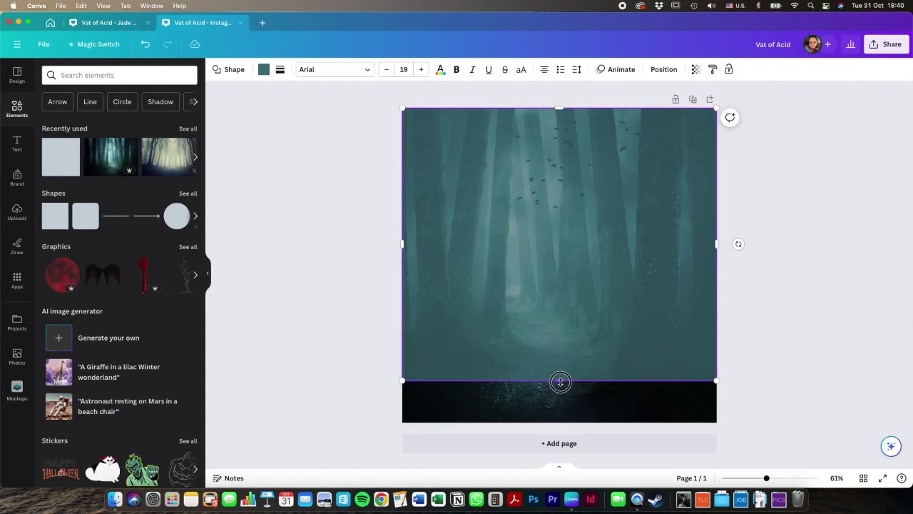
{"action": "left_click_drag", "start_coordinate": [561, 381], "coordinate": [561, 422]}
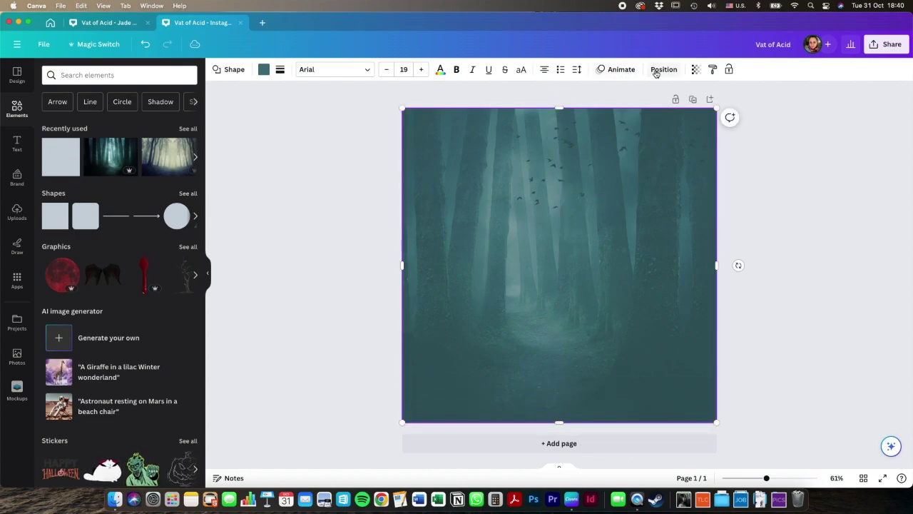
{"action": "left_click", "coordinate": [695, 69]}
{"action": "left_click_drag", "start_coordinate": [662, 106], "coordinate": [663, 107]}
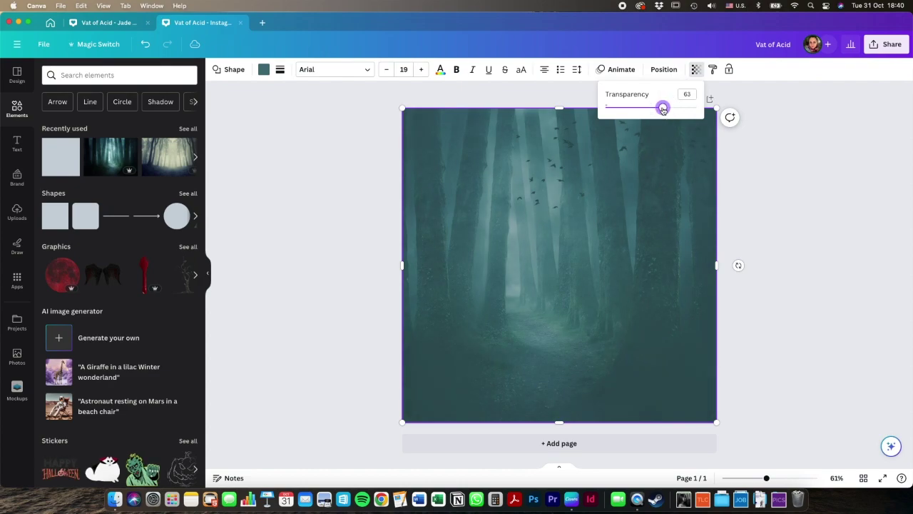
{"action": "left_click", "coordinate": [813, 259]}
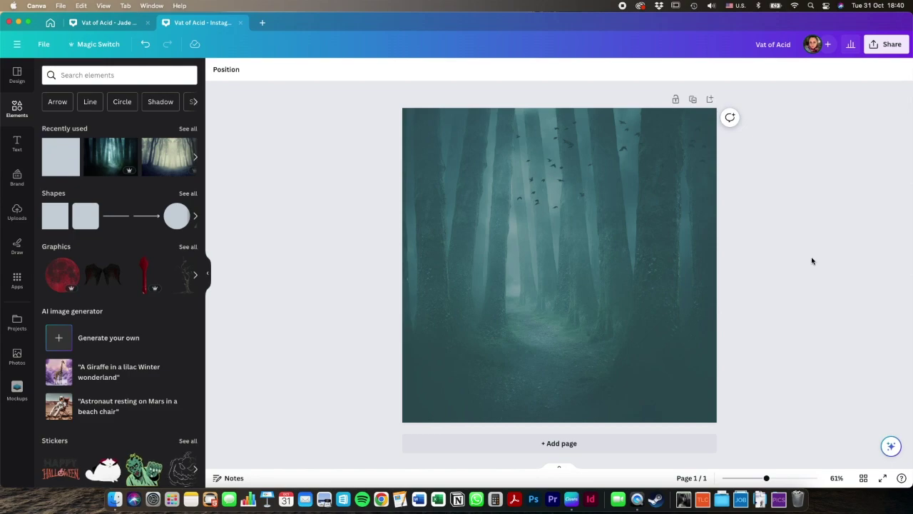
- Search Apps for mockups and open the Mockups app
{"action": "left_click", "coordinate": [18, 280]}
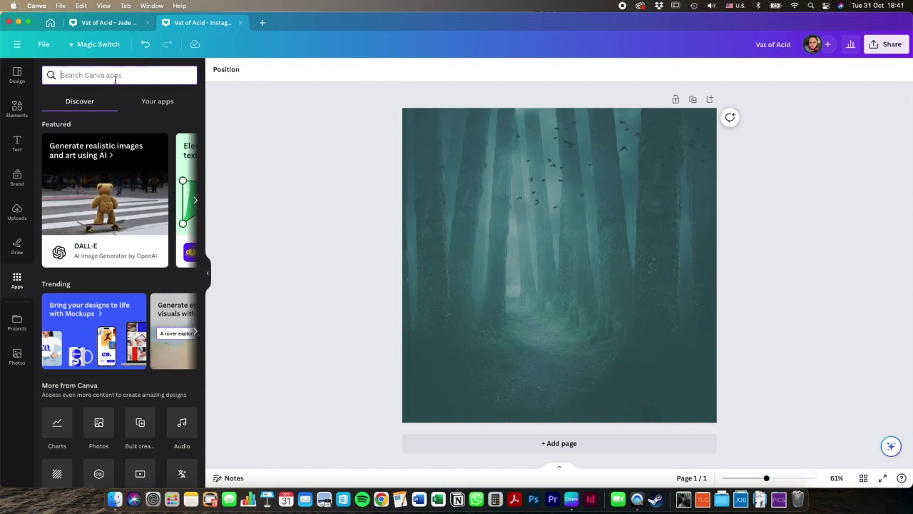
{"action": "type", "text": "mok"}
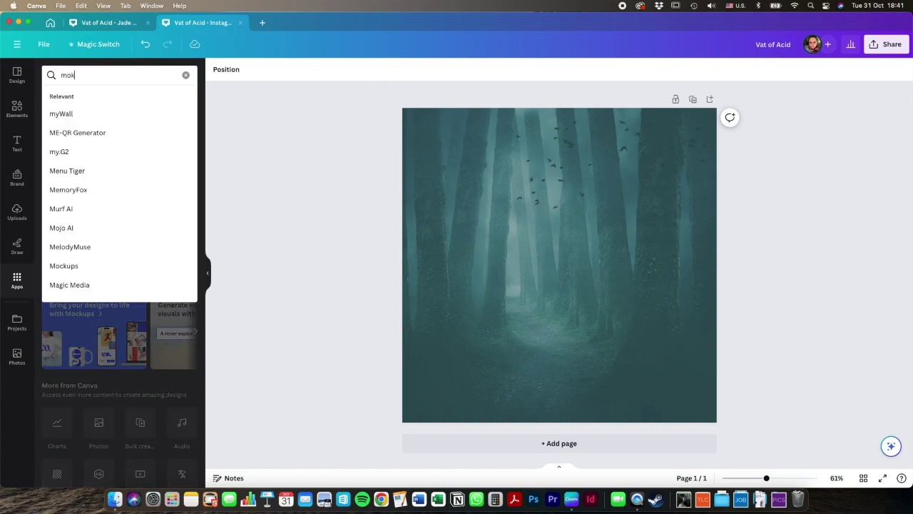
{"action": "type", "text": "ckups"}
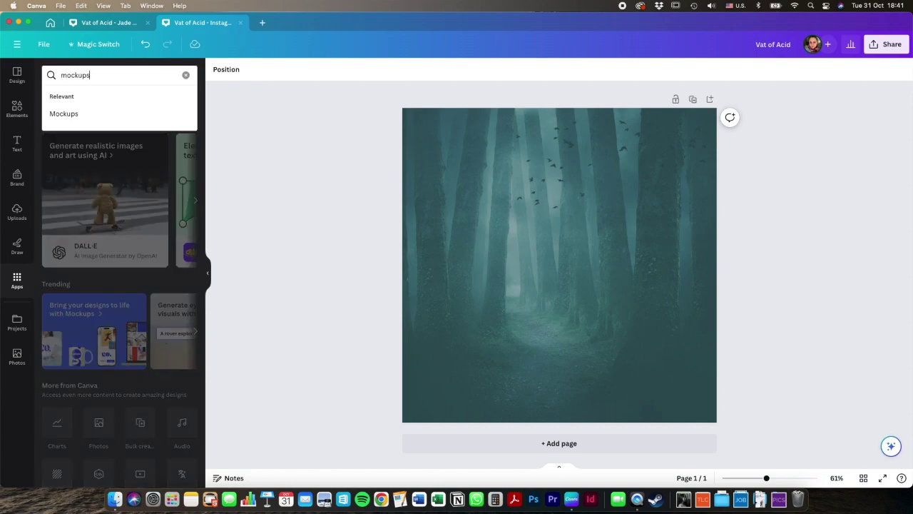
{"action": "left_click", "coordinate": [70, 113]}
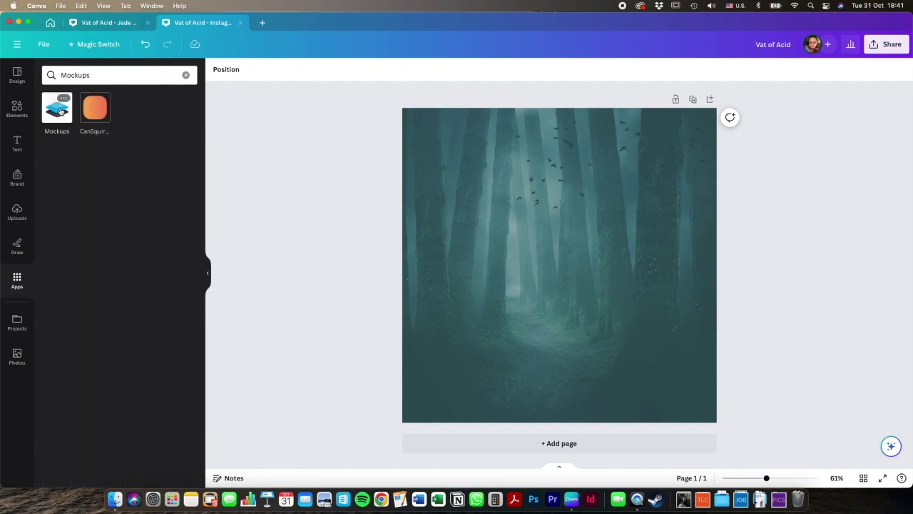
{"action": "left_click", "coordinate": [60, 114]}
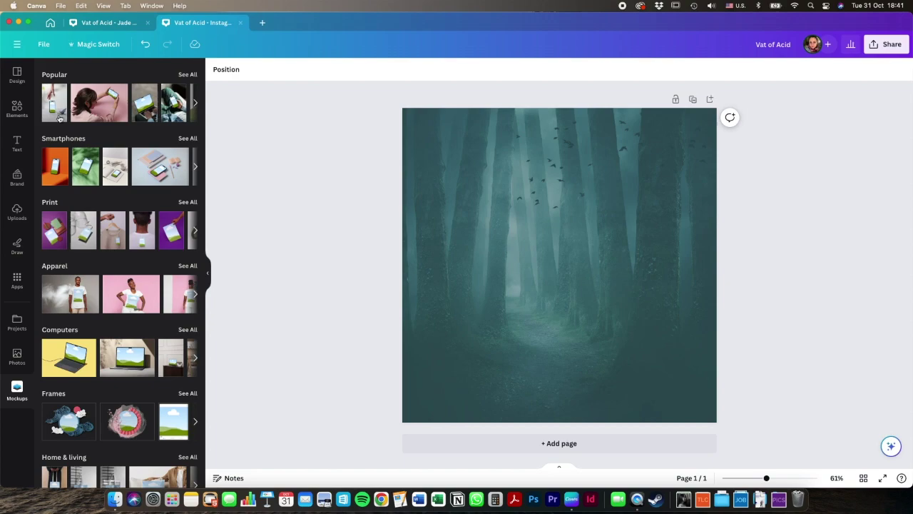
- Show all Print mockups and scroll through the list
{"action": "left_click", "coordinate": [195, 230]}
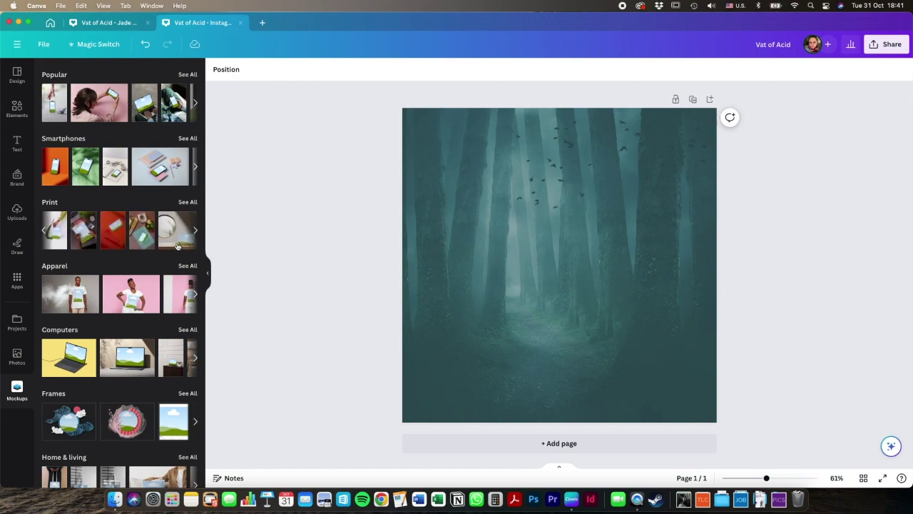
{"action": "left_click", "coordinate": [187, 201]}
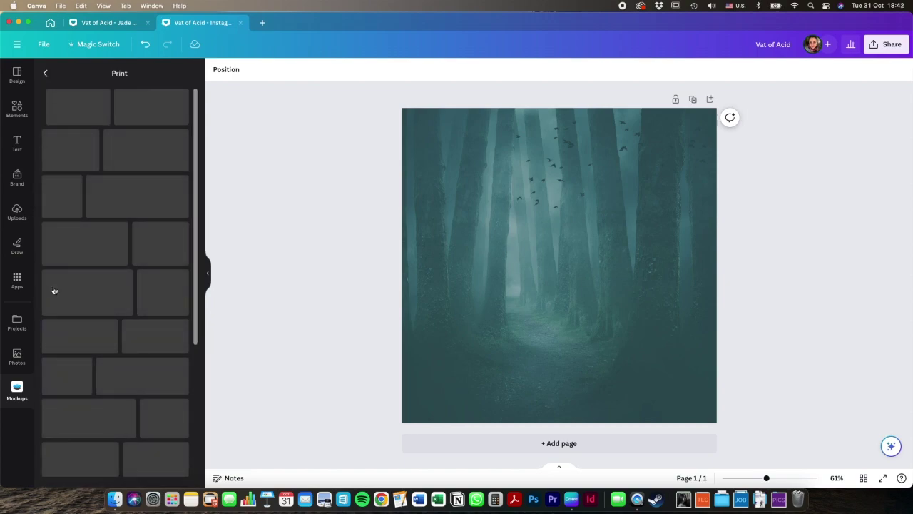
{"action": "scroll", "coordinate": [81, 282], "scroll_direction": "down", "scroll_amount": 5}
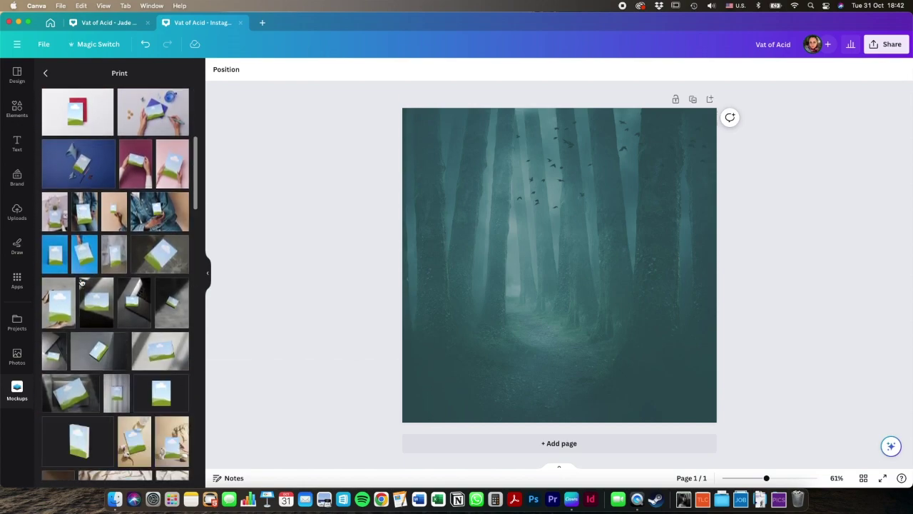
{"action": "scroll", "coordinate": [81, 314], "scroll_direction": "down", "scroll_amount": 2}
{"action": "scroll", "coordinate": [85, 368], "scroll_direction": "down", "scroll_amount": 1}
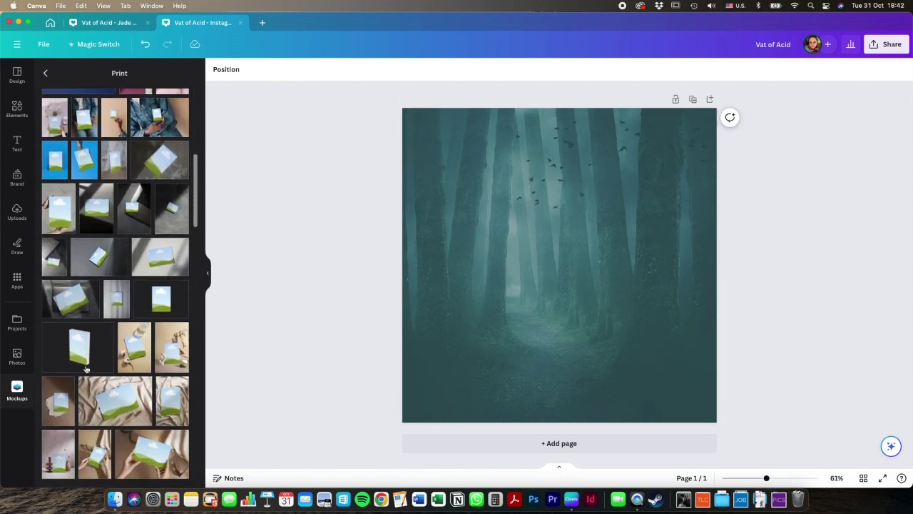
{"action": "scroll", "coordinate": [77, 357], "scroll_direction": "down", "scroll_amount": 1}
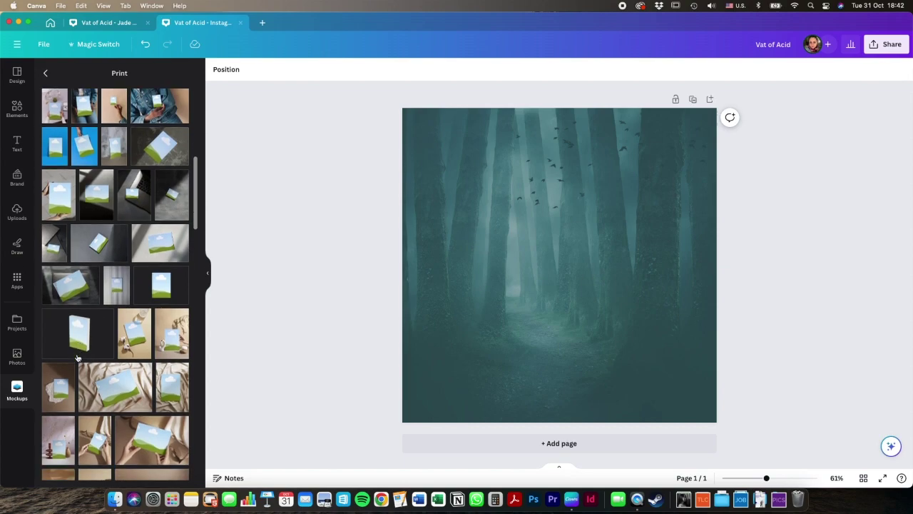
- Place a standing book mockup, enlarging it and positioning it in the upper middle
{"action": "left_click_drag", "start_coordinate": [81, 341], "coordinate": [543, 268]}
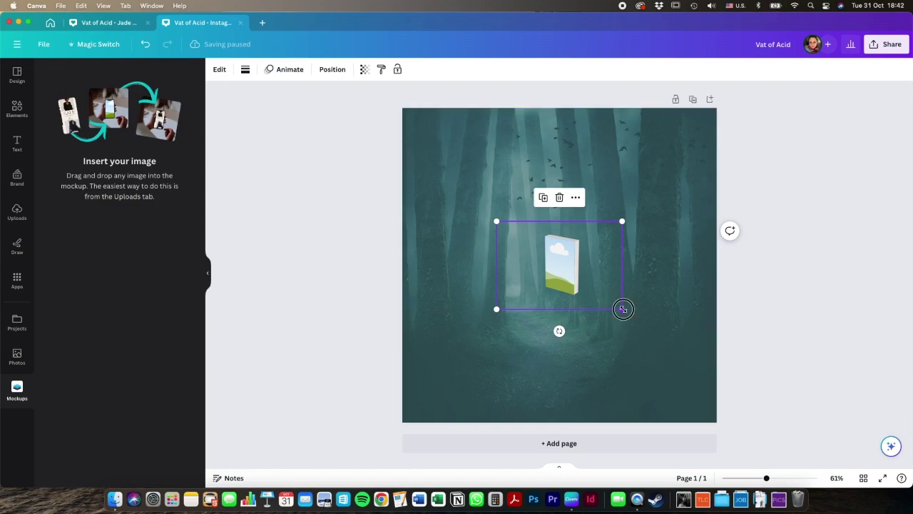
{"action": "left_click_drag", "start_coordinate": [622, 309], "coordinate": [779, 425]}
{"action": "left_click_drag", "start_coordinate": [646, 341], "coordinate": [490, 245]}
{"action": "left_click_drag", "start_coordinate": [623, 320], "coordinate": [774, 425]}
{"action": "left_click_drag", "start_coordinate": [532, 313], "coordinate": [474, 293]}
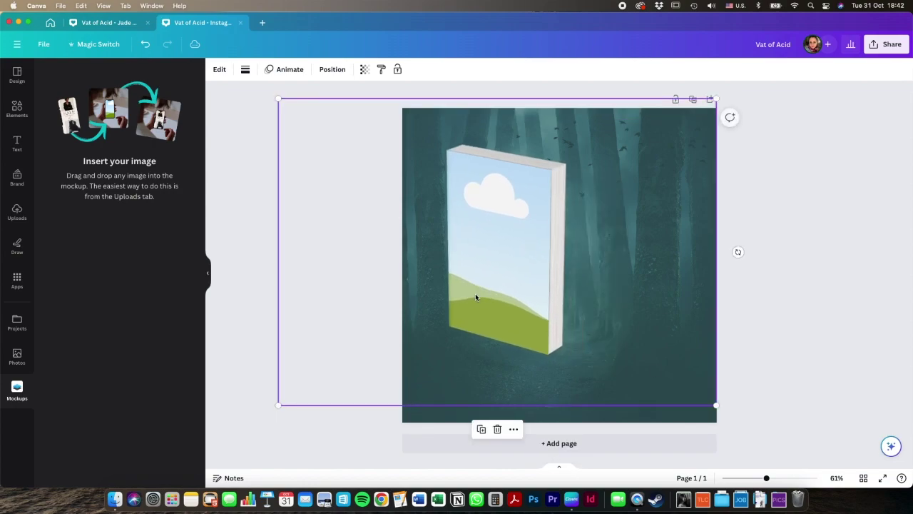
- Drop the uploaded Vat of Acid cover onto the book and fine-tune its size and position
{"action": "left_click", "coordinate": [13, 213]}
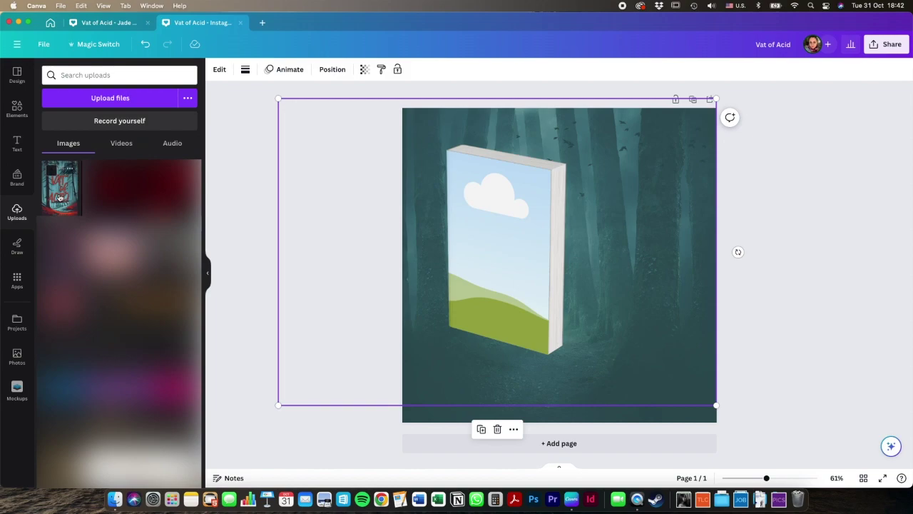
{"action": "left_click_drag", "start_coordinate": [58, 196], "coordinate": [507, 245]}
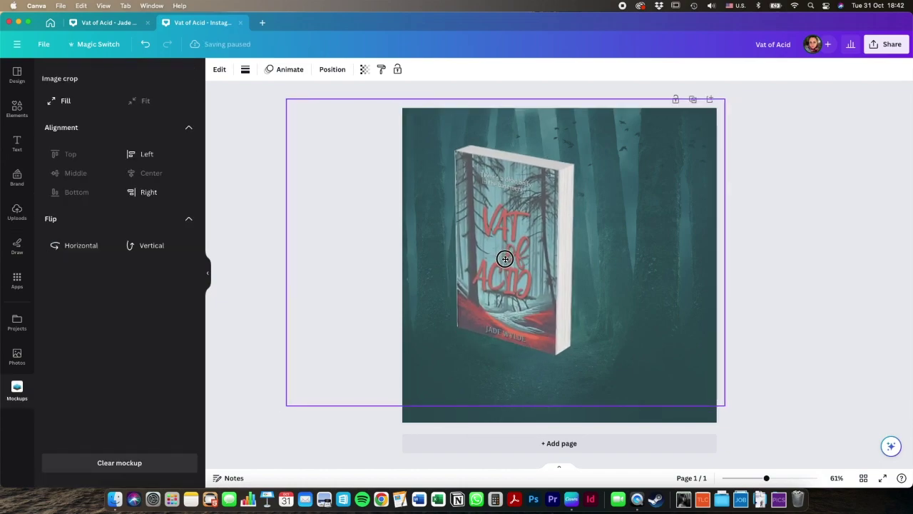
{"action": "left_click_drag", "start_coordinate": [725, 406], "coordinate": [712, 398]}
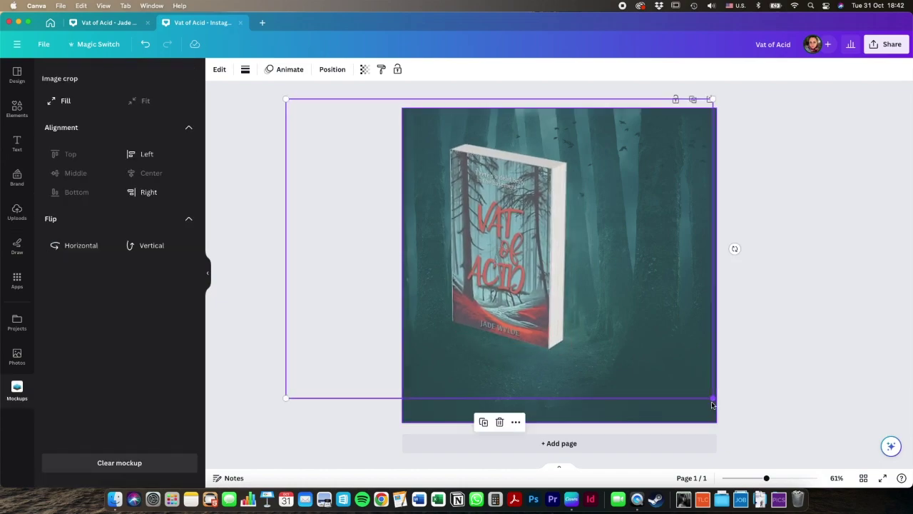
{"action": "left_click", "coordinate": [511, 302]}
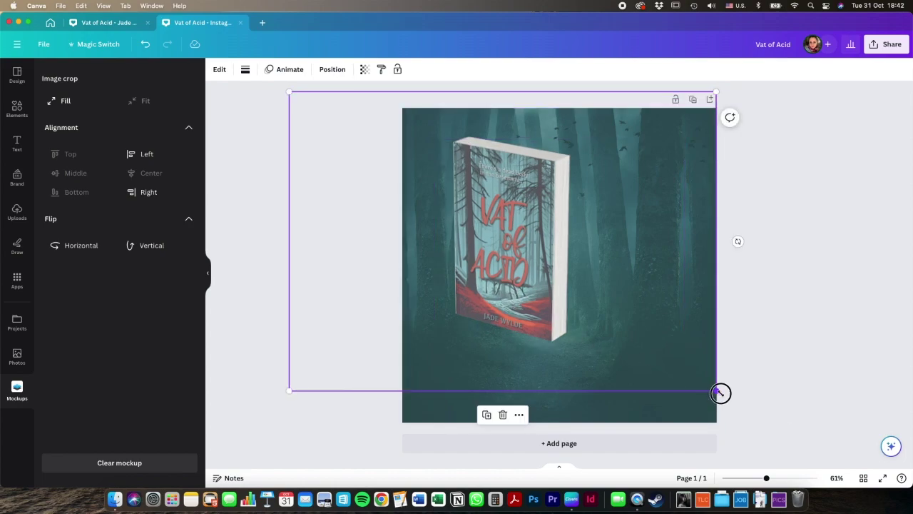
{"action": "left_click_drag", "start_coordinate": [717, 392], "coordinate": [724, 395]}
{"action": "left_click_drag", "start_coordinate": [532, 312], "coordinate": [528, 308]}
{"action": "left_click", "coordinate": [752, 363]}
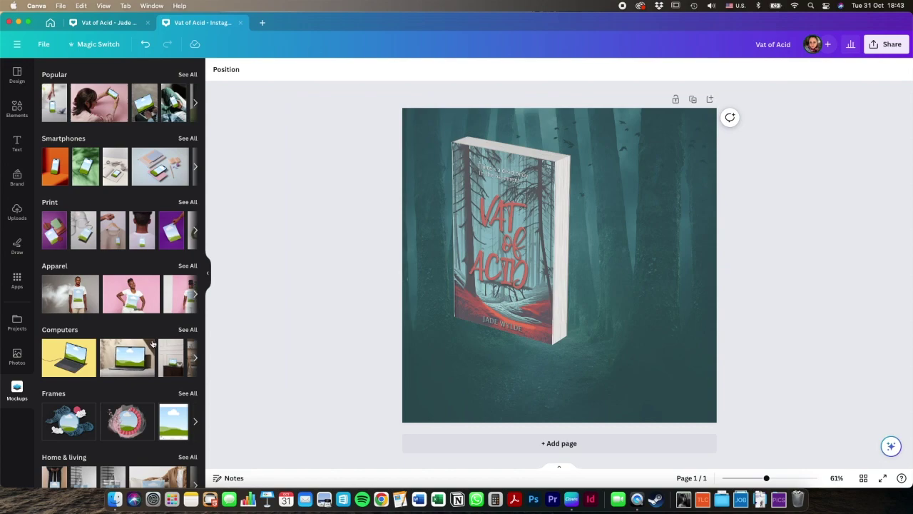
- Add the small tablet mockup from the Tablets & TV collection
{"action": "scroll", "coordinate": [172, 353], "scroll_direction": "down", "scroll_amount": 3}
{"action": "scroll", "coordinate": [152, 343], "scroll_direction": "down", "scroll_amount": 5}
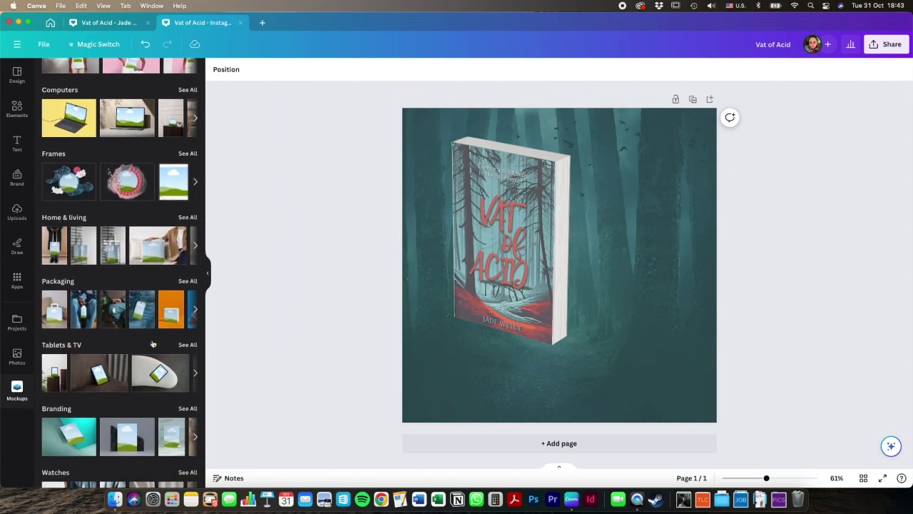
{"action": "left_click", "coordinate": [188, 334]}
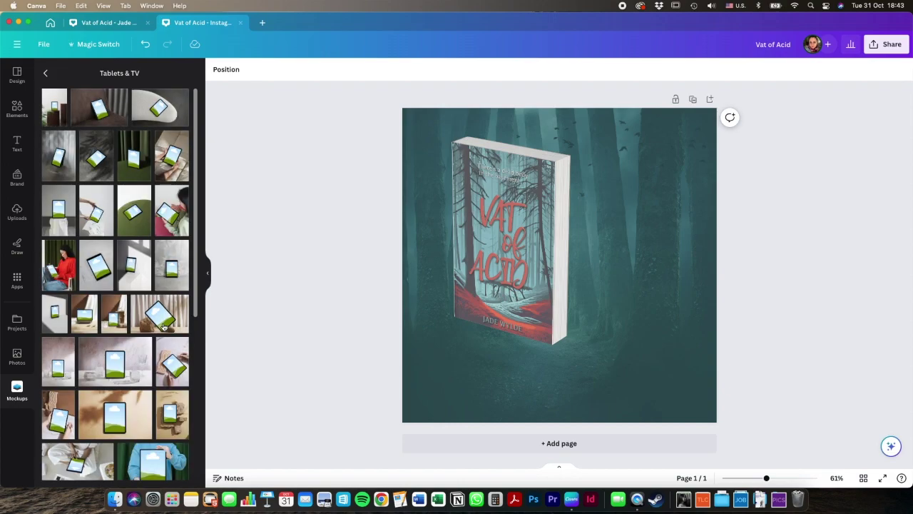
{"action": "scroll", "coordinate": [164, 325], "scroll_direction": "down", "scroll_amount": 8}
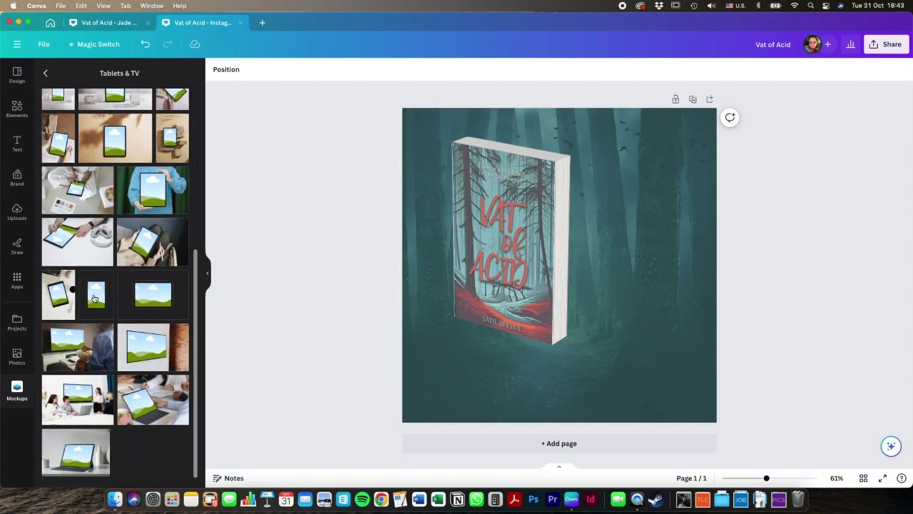
{"action": "left_click", "coordinate": [98, 307]}
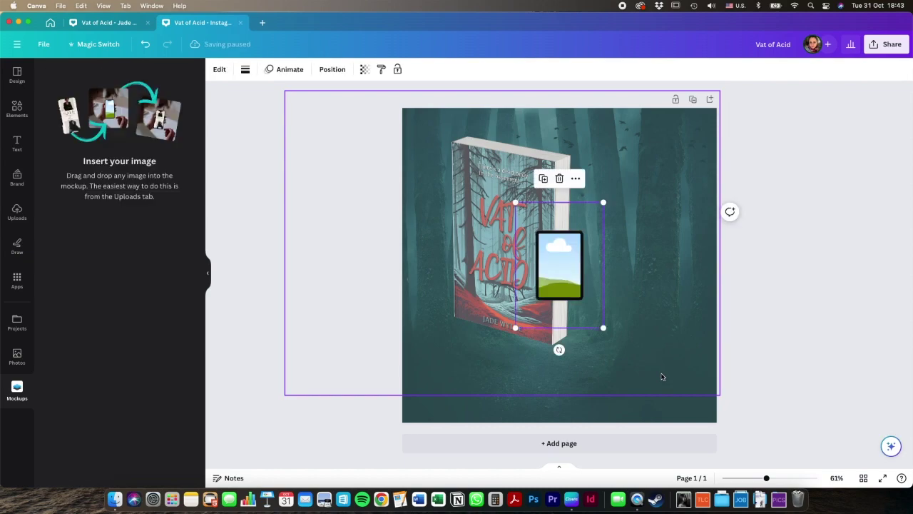
- Resize the tablet and stand it beside the book, overlapping its right edge
{"action": "left_click_drag", "start_coordinate": [603, 327], "coordinate": [747, 428]}
{"action": "left_click_drag", "start_coordinate": [580, 346], "coordinate": [591, 261]}
{"action": "left_click_drag", "start_coordinate": [685, 373], "coordinate": [738, 410]}
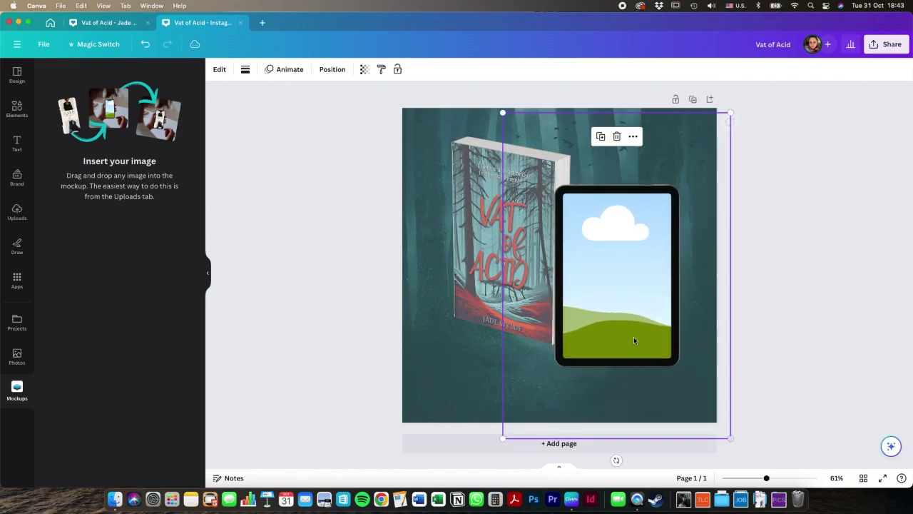
{"action": "left_click_drag", "start_coordinate": [588, 288], "coordinate": [589, 282]}
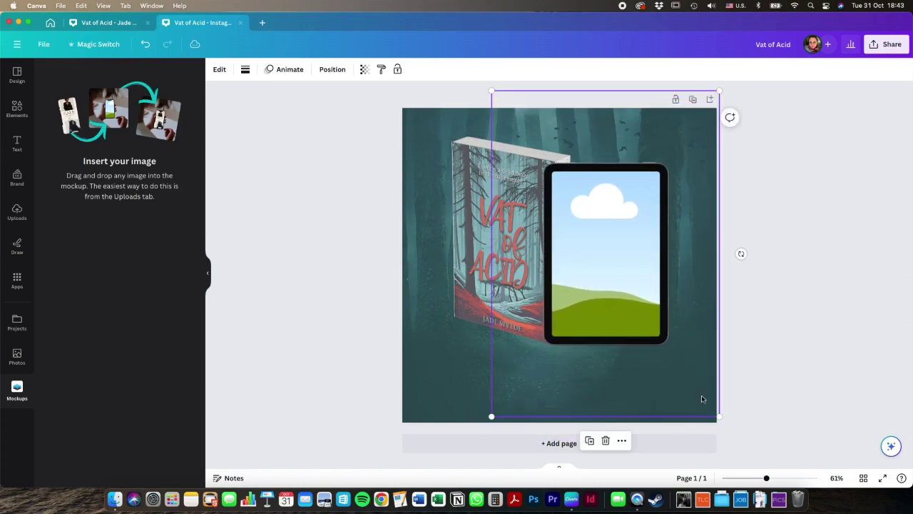
{"action": "left_click_drag", "start_coordinate": [721, 418], "coordinate": [706, 395]}
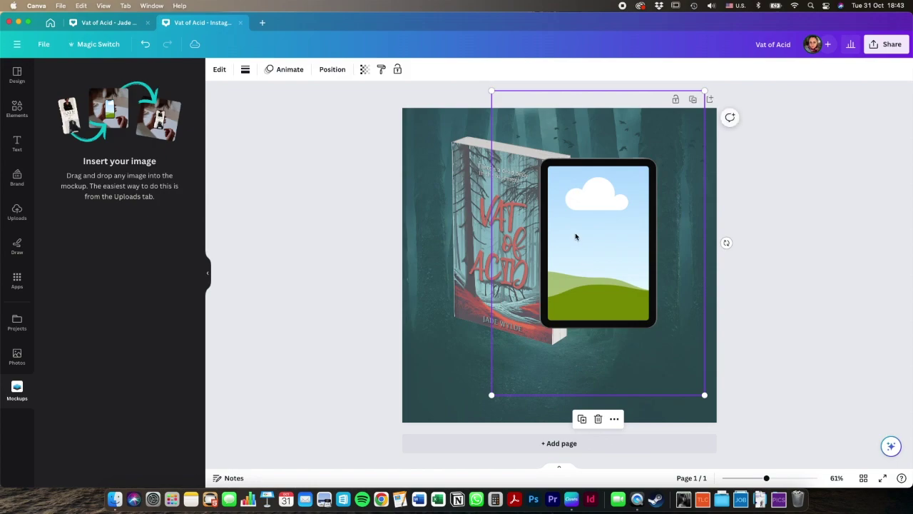
{"action": "left_click_drag", "start_coordinate": [575, 236], "coordinate": [581, 251]}
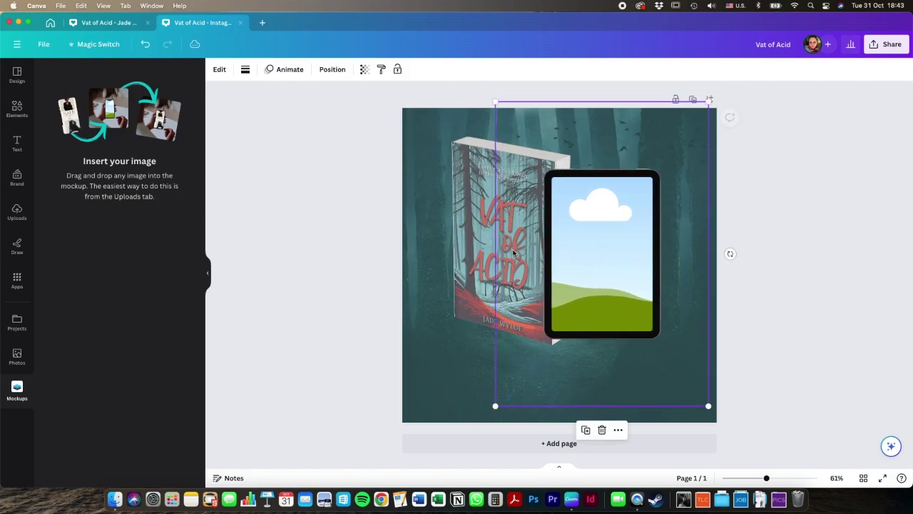
- Drop the uploaded Vat of Acid cover onto the tablet's screen
{"action": "left_click", "coordinate": [17, 212]}
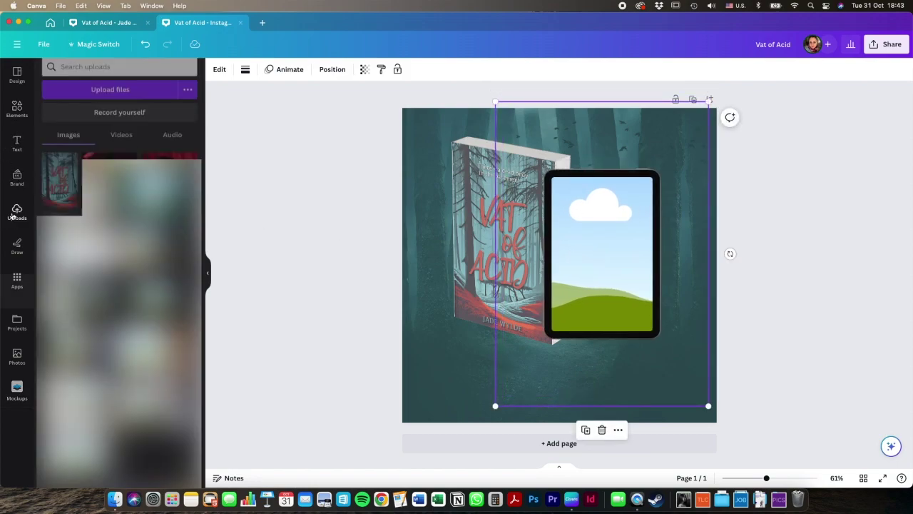
{"action": "left_click_drag", "start_coordinate": [74, 187], "coordinate": [598, 274]}
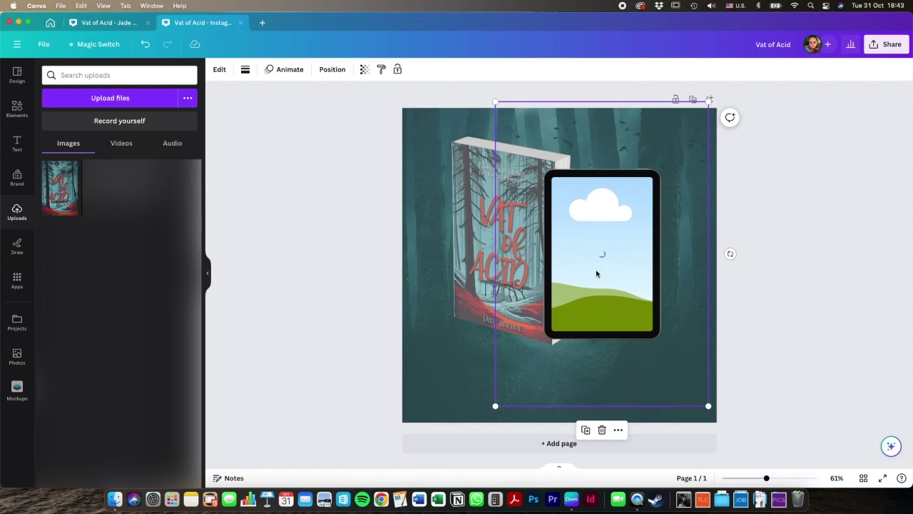
{"action": "left_click", "coordinate": [776, 288]}
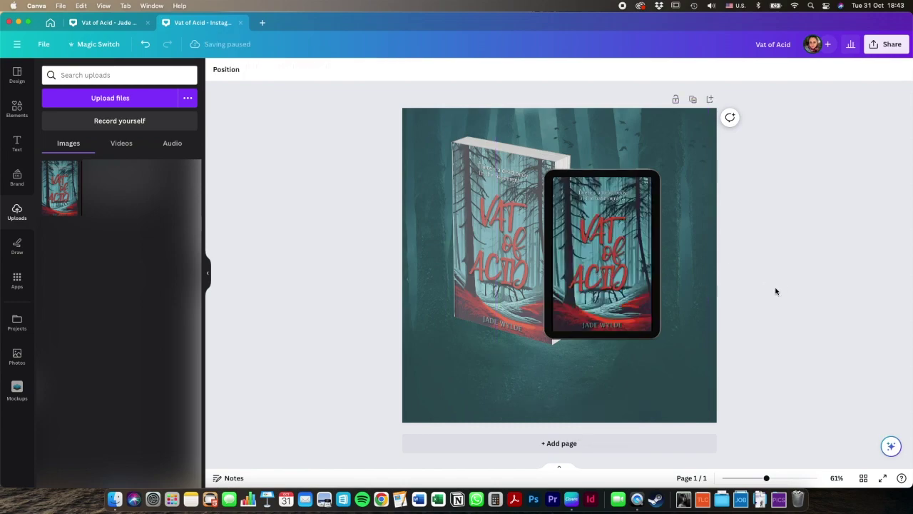
- Select the book and tablet together and shift them slightly right
{"action": "left_click", "coordinate": [589, 299]}
{"action": "left_click_drag", "start_coordinate": [608, 294], "coordinate": [610, 291]}
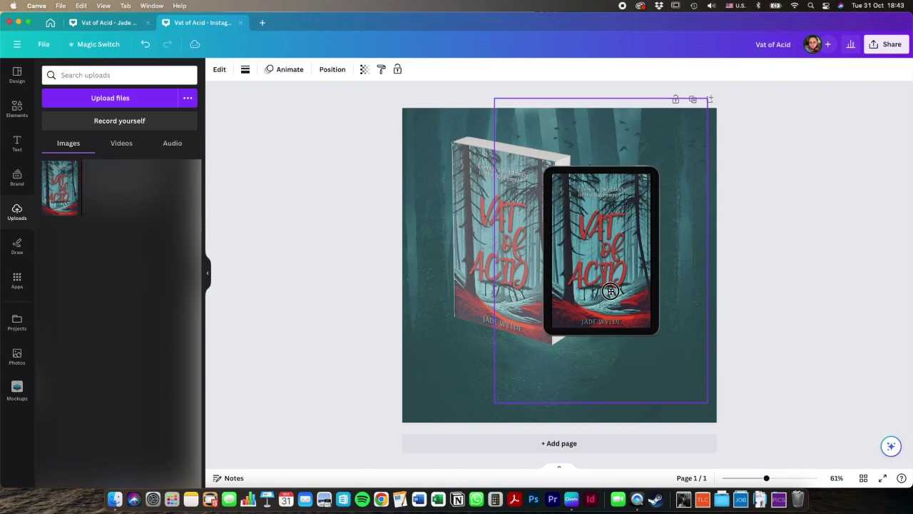
{"action": "left_click", "coordinate": [461, 282], "text": "shift"}
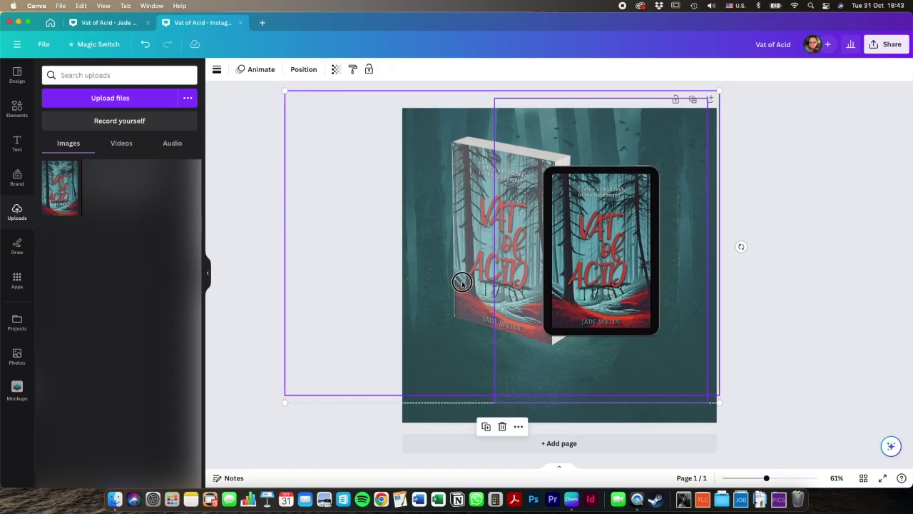
{"action": "left_click_drag", "start_coordinate": [461, 282], "coordinate": [468, 282]}
{"action": "left_click", "coordinate": [747, 323]}
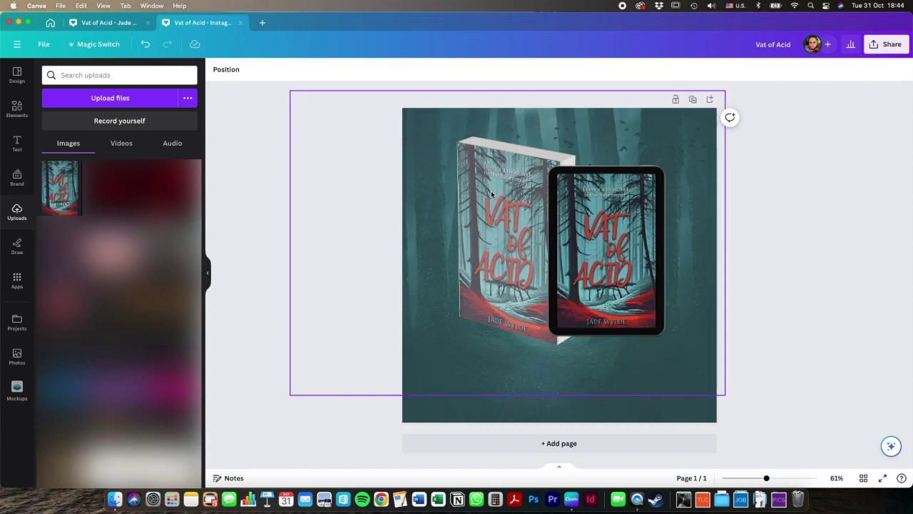
- Add a heading reading 'THERE'S A DEAD BODY IN THE BASEMENT' and move it below the mockups
{"action": "left_click", "coordinate": [17, 144]}
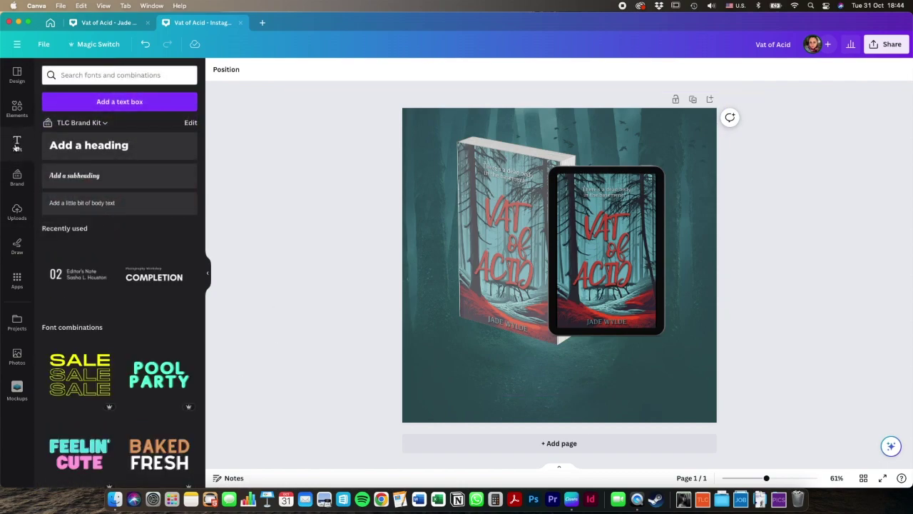
{"action": "left_click", "coordinate": [112, 147]}
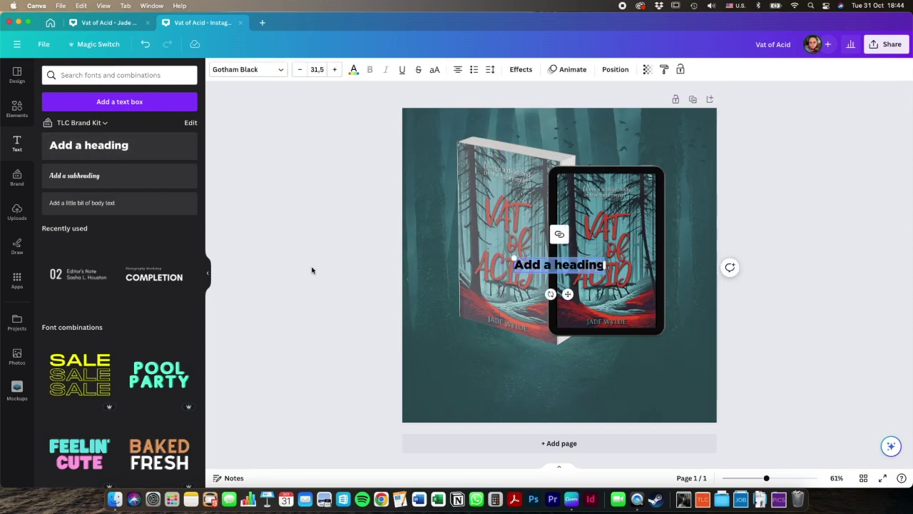
{"action": "type", "text": "THERE'S"}
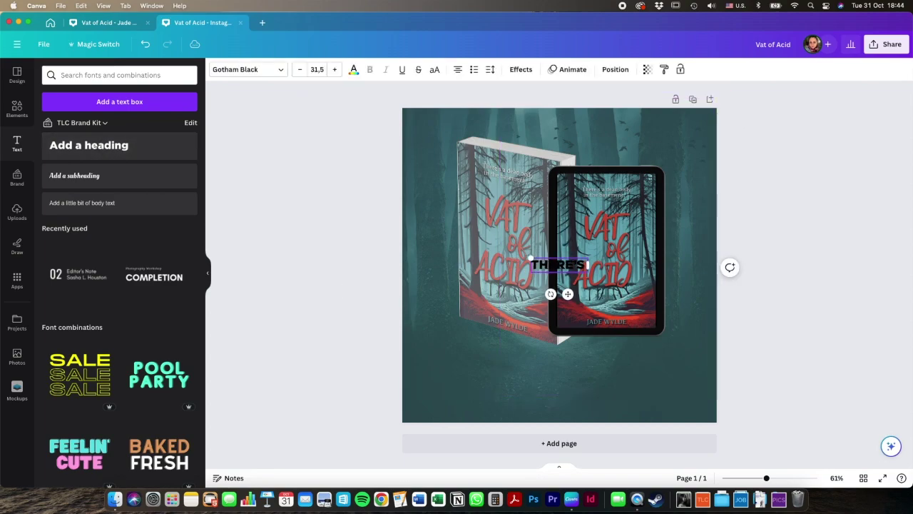
{"action": "type", "text": " A DEAD"}
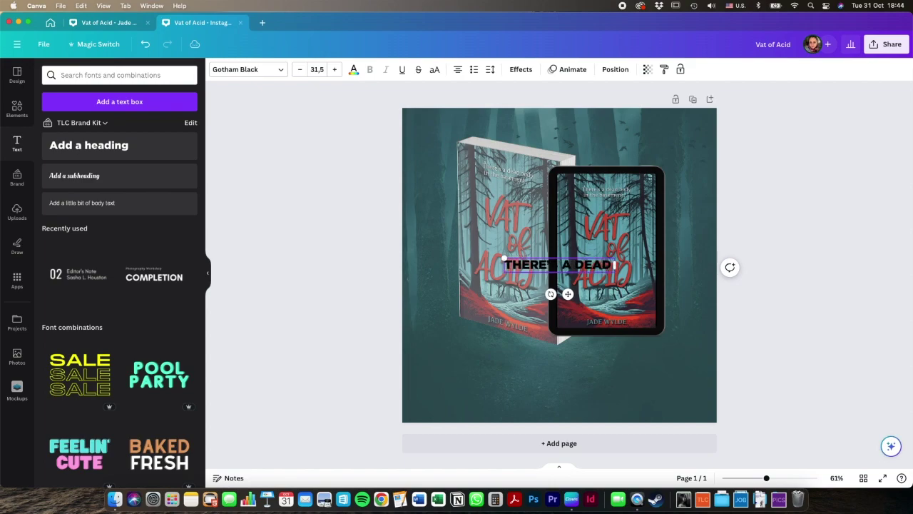
{"action": "type", "text": " BODY"}
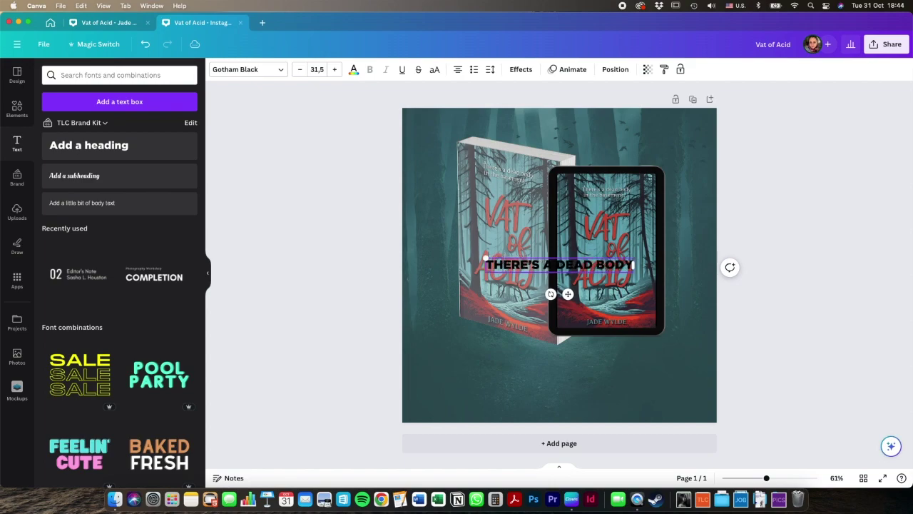
{"action": "type", "text": " IN THE BASEMENT"}
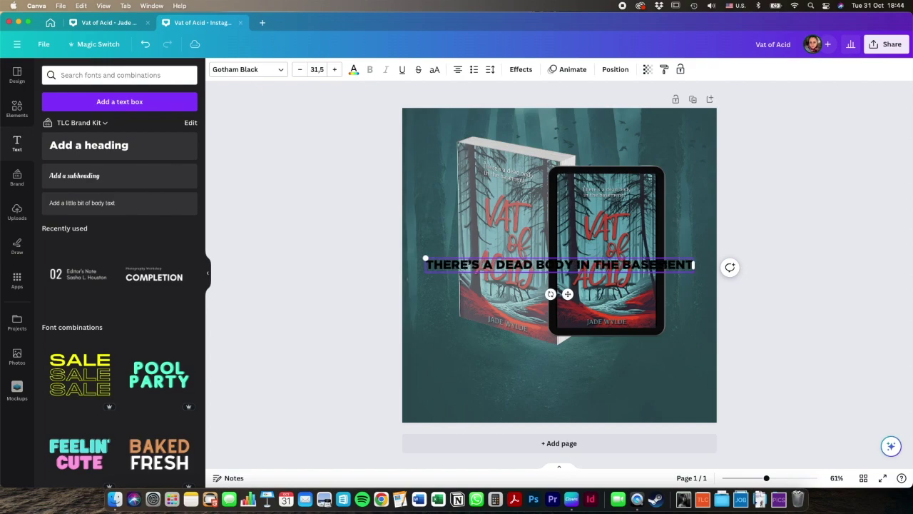
{"action": "left_click", "coordinate": [307, 308]}
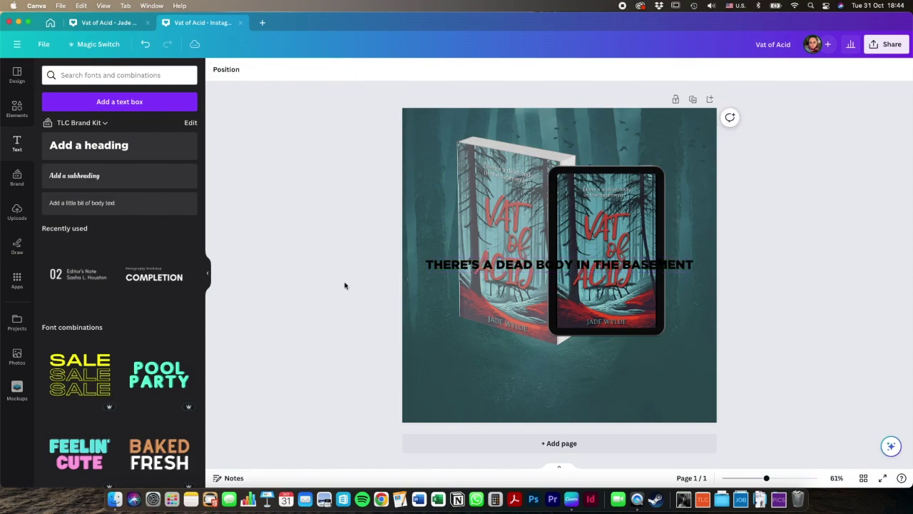
{"action": "left_click_drag", "start_coordinate": [520, 265], "coordinate": [523, 365]}
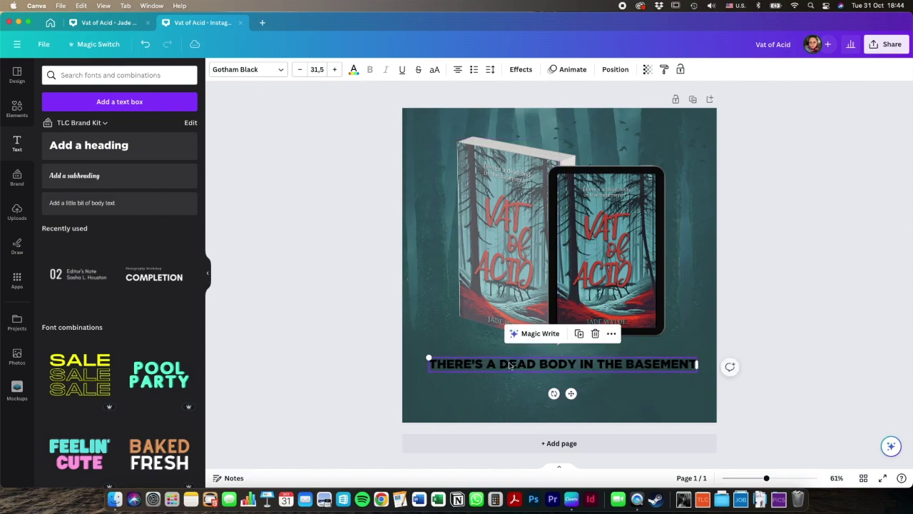
- Make the heading text white at font size 40
{"action": "left_click", "coordinate": [354, 71]}
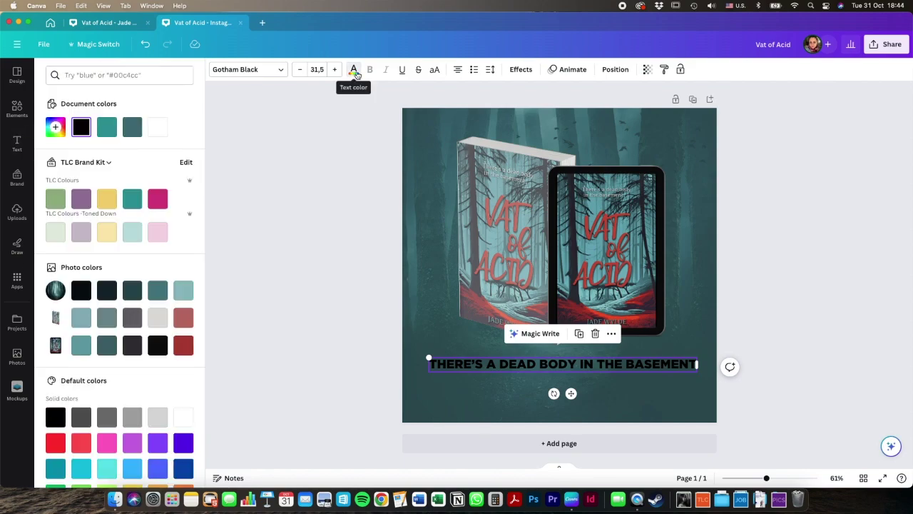
{"action": "left_click", "coordinate": [157, 127]}
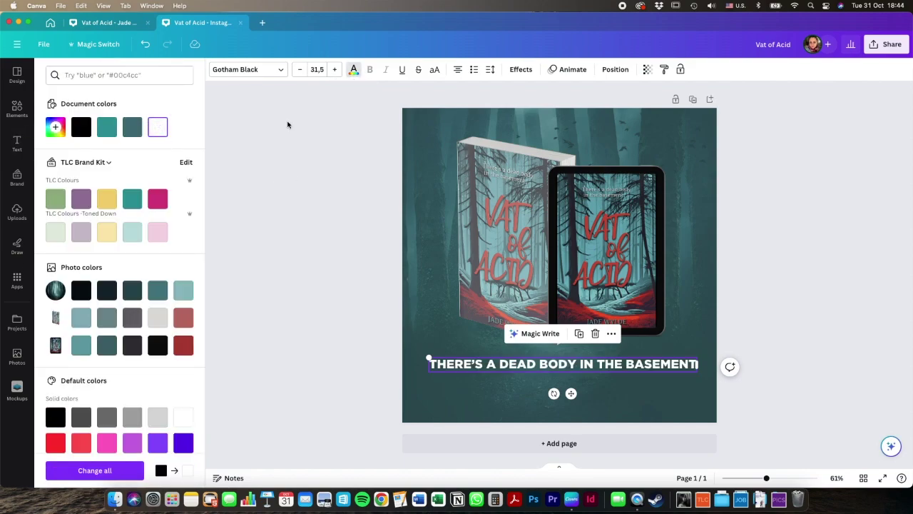
{"action": "left_click", "coordinate": [321, 69]}
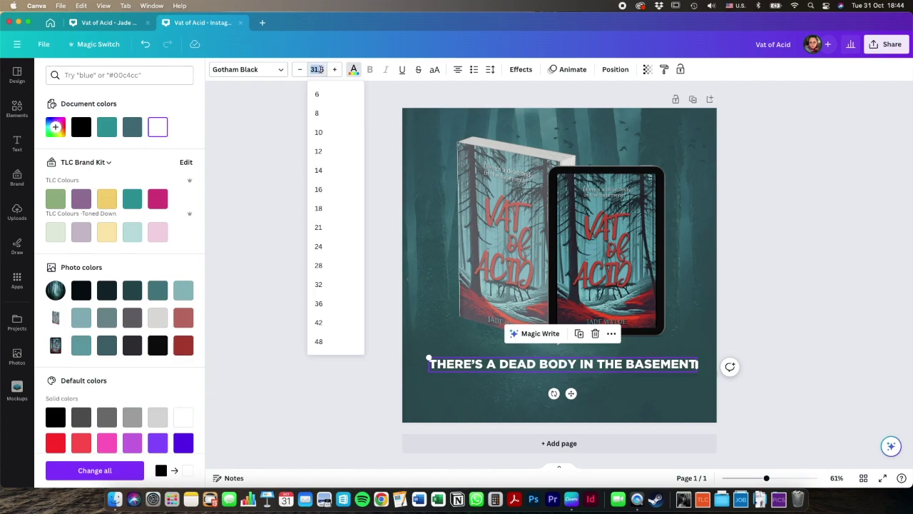
{"action": "type", "text": "40"}
{"action": "key", "text": "Return"}
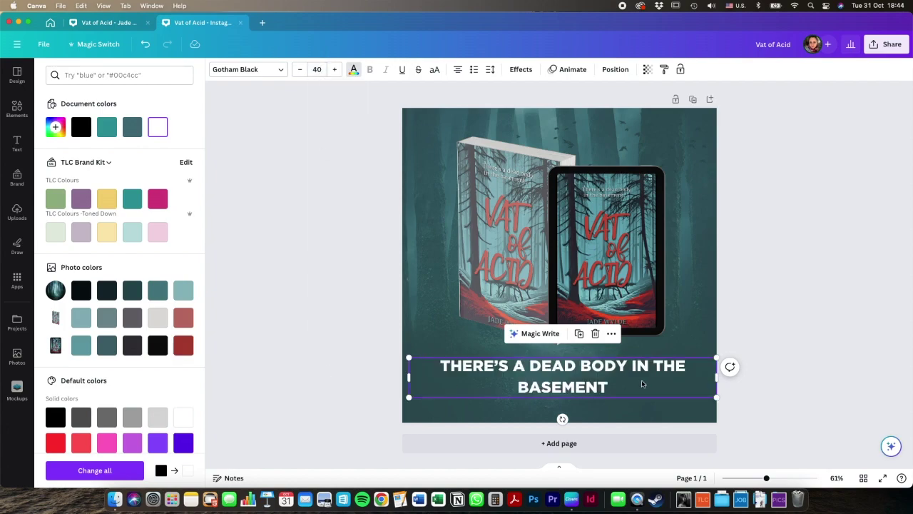
- Narrow the heading to wrap onto two lines and centre it on the canvas
{"action": "left_click_drag", "start_coordinate": [722, 381], "coordinate": [640, 379]}
{"action": "left_click_drag", "start_coordinate": [528, 376], "coordinate": [554, 369]}
{"action": "left_click", "coordinate": [485, 225]}
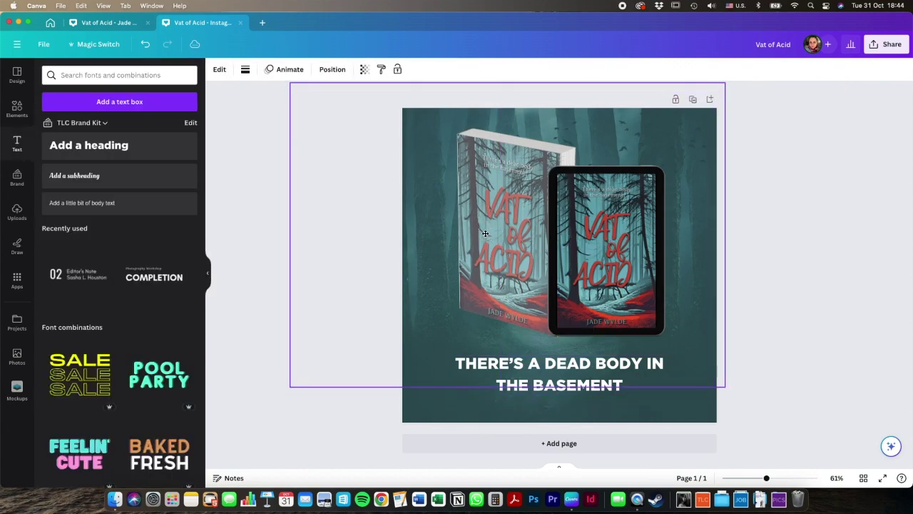
- Nudge the tablet mockup slightly upward
{"action": "left_click", "coordinate": [619, 264]}
{"action": "left_click_drag", "start_coordinate": [619, 265], "coordinate": [619, 261]}
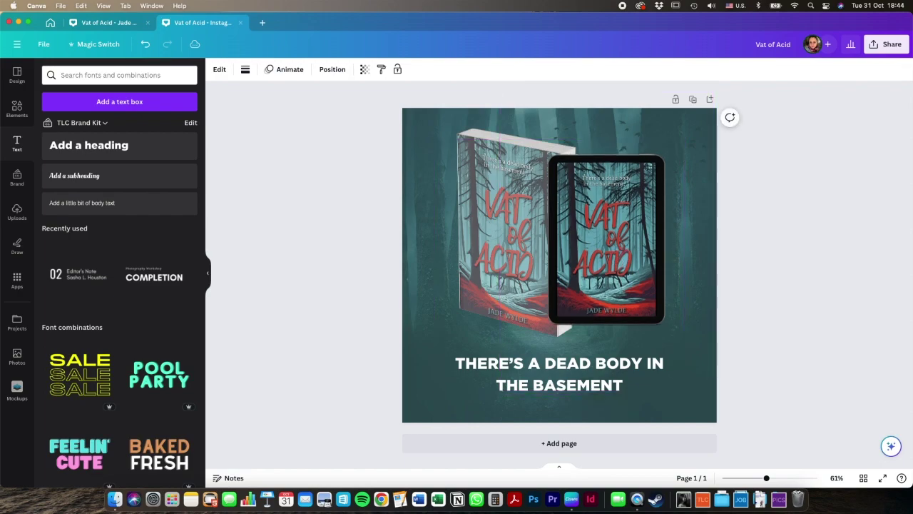
{"action": "left_click", "coordinate": [786, 293]}
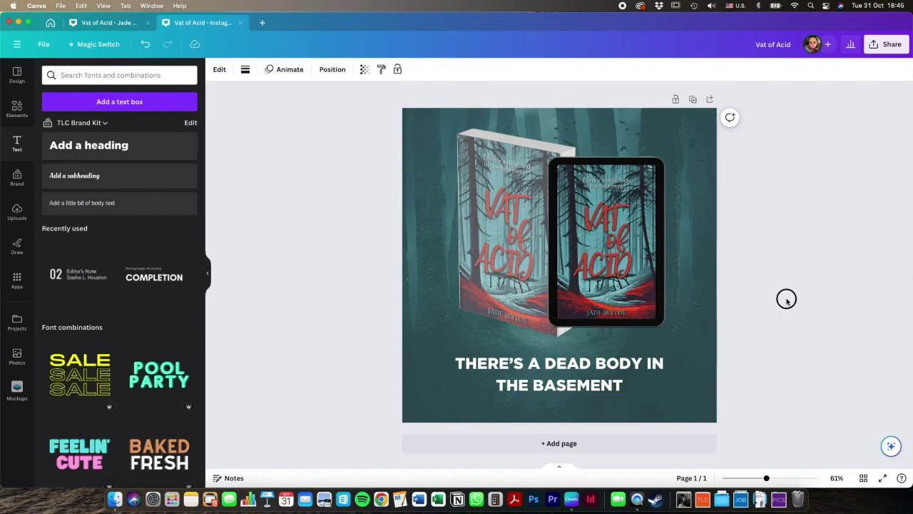
{"action": "left_click", "coordinate": [787, 301]}
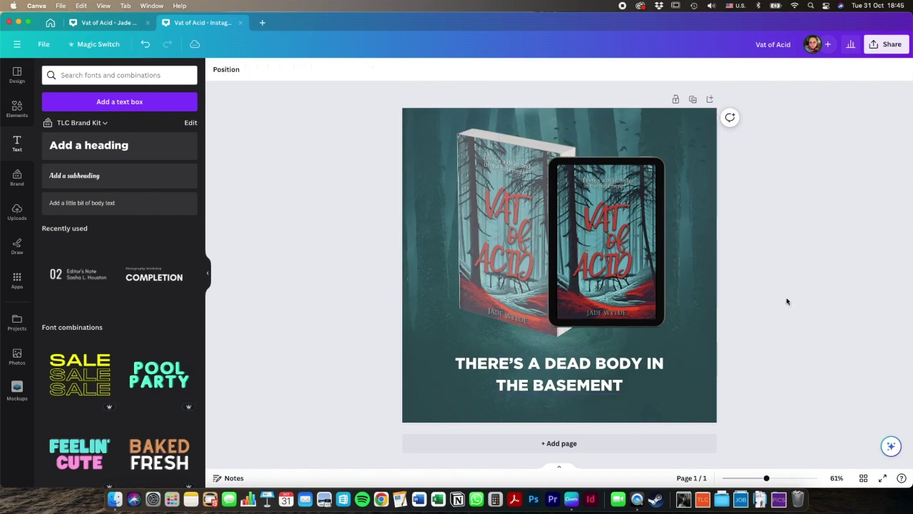
- Narrow the heading to rewrap its lines and recentre it below the mockups
{"action": "left_click", "coordinate": [630, 391]}
{"action": "left_click_drag", "start_coordinate": [676, 378], "coordinate": [648, 378]}
{"action": "left_click_drag", "start_coordinate": [560, 378], "coordinate": [574, 370]}
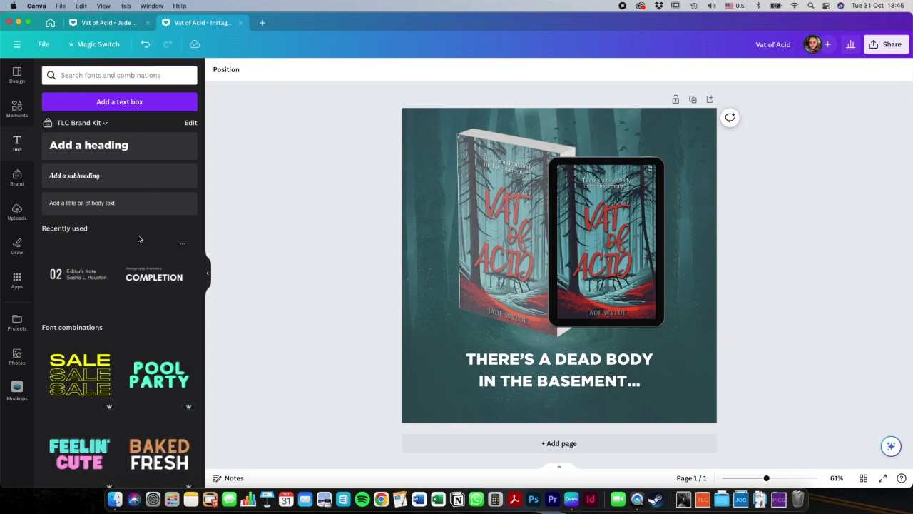
- Add a text line below the heading reading 'VAT OF ACID BY' plus the author's name
{"action": "left_click", "coordinate": [110, 145]}
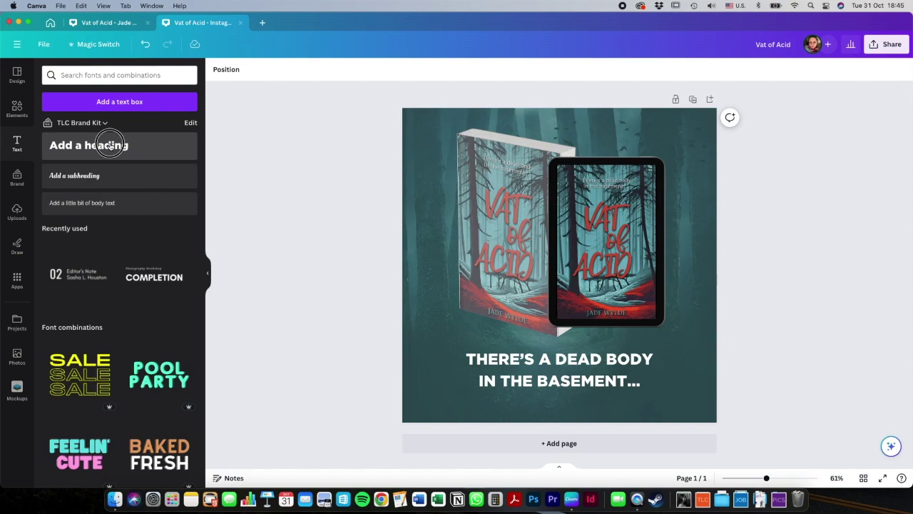
{"action": "left_click_drag", "start_coordinate": [545, 267], "coordinate": [546, 406]}
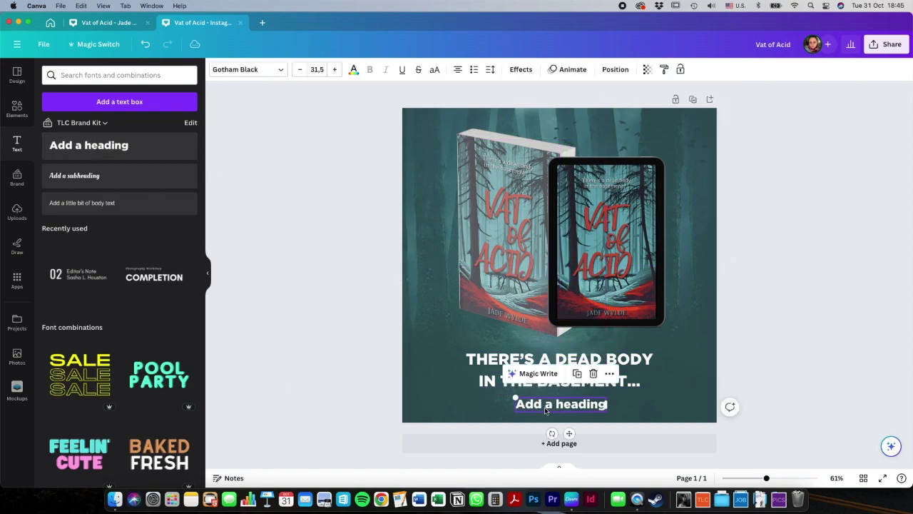
{"action": "double_click", "coordinate": [546, 405]}
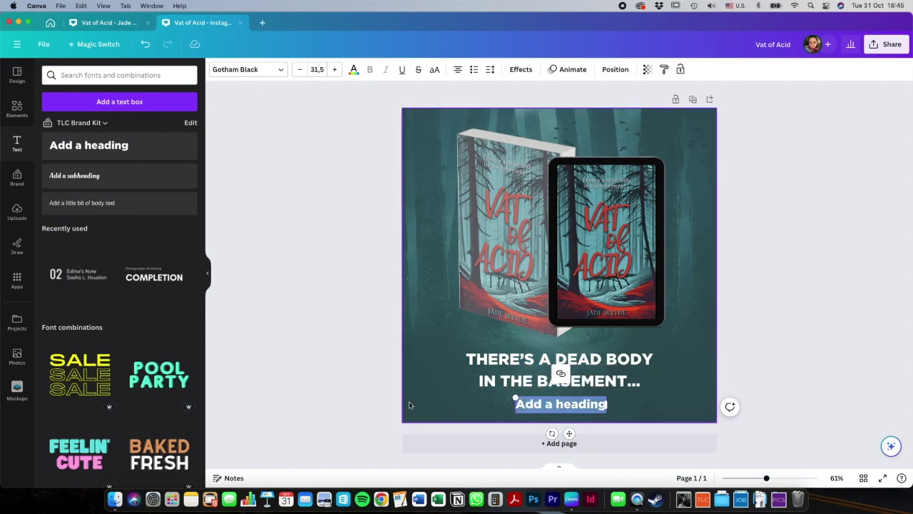
{"action": "type", "text": "VAT OF ACID"}
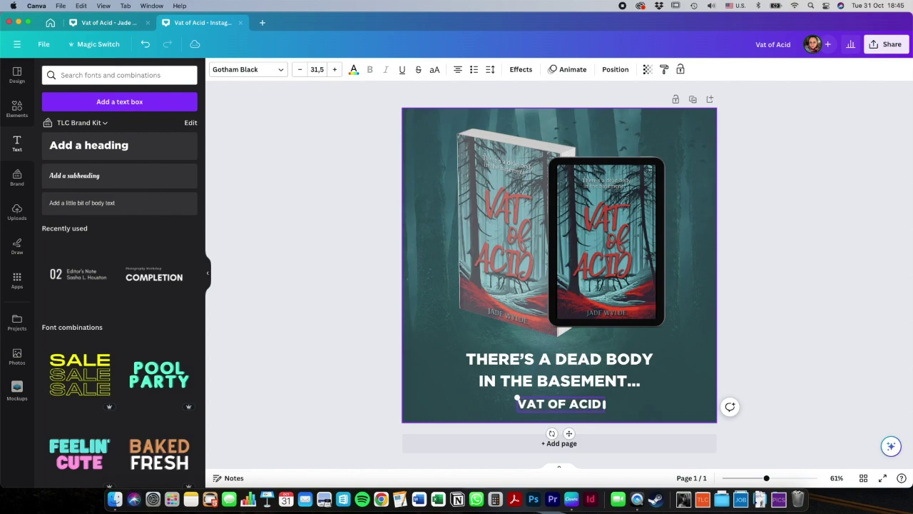
{"action": "type", "text": " BY"}
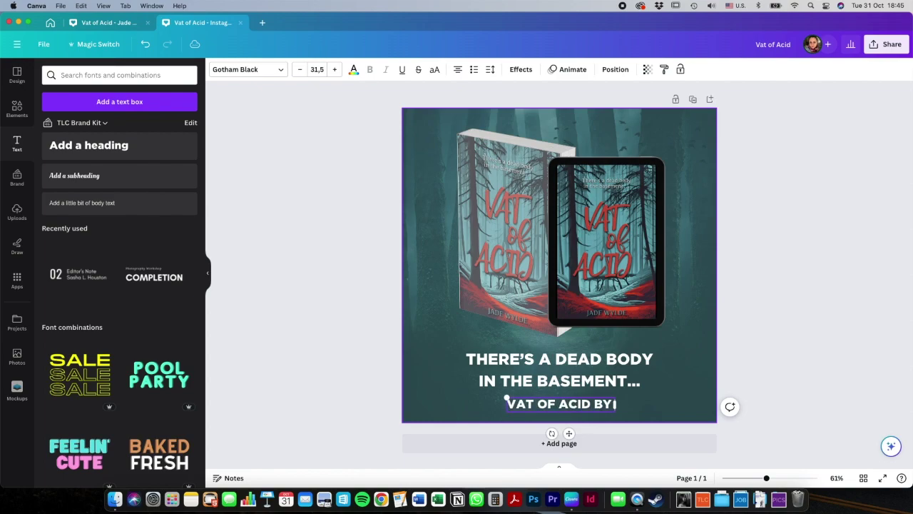
{"action": "type", "text": " JADE"}
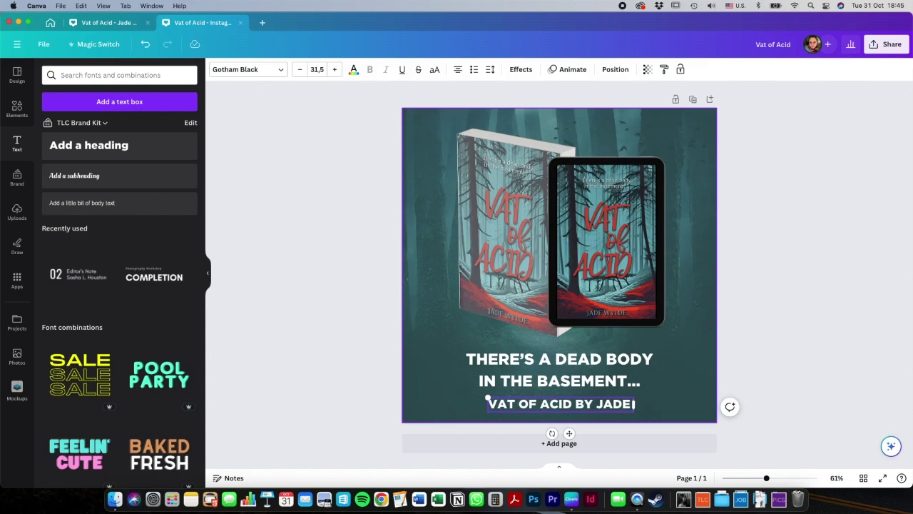
{"action": "type", "text": " WYLDE"}
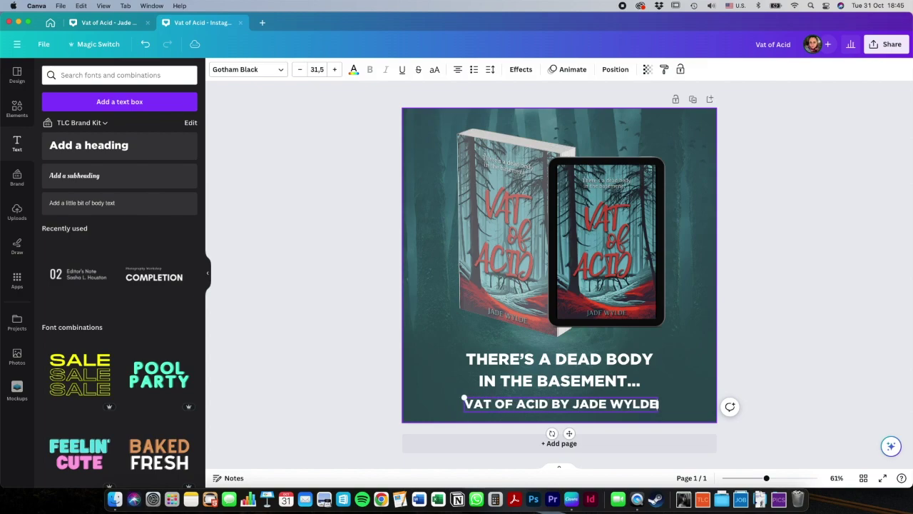
{"action": "key", "text": "super+a"}
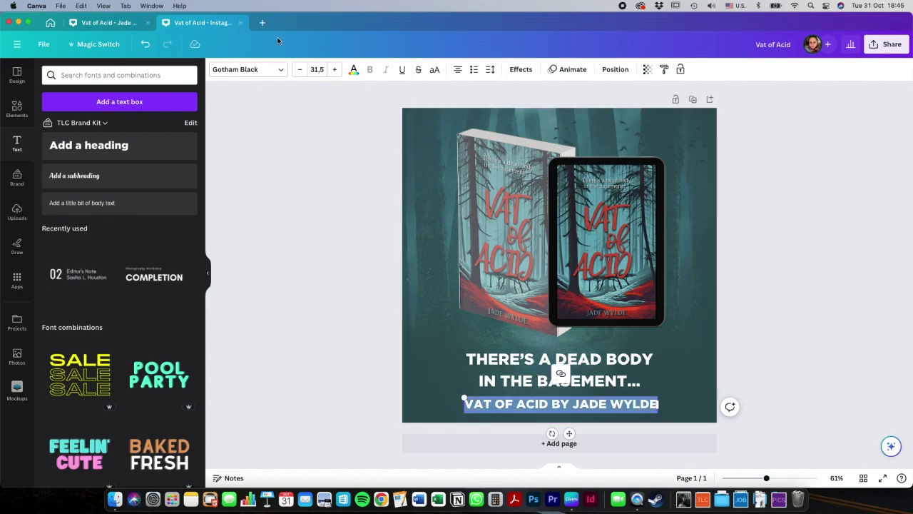
- Apply Times New Roman Condensed to the author line and nudge the heading up slightly
{"action": "left_click", "coordinate": [283, 74]}
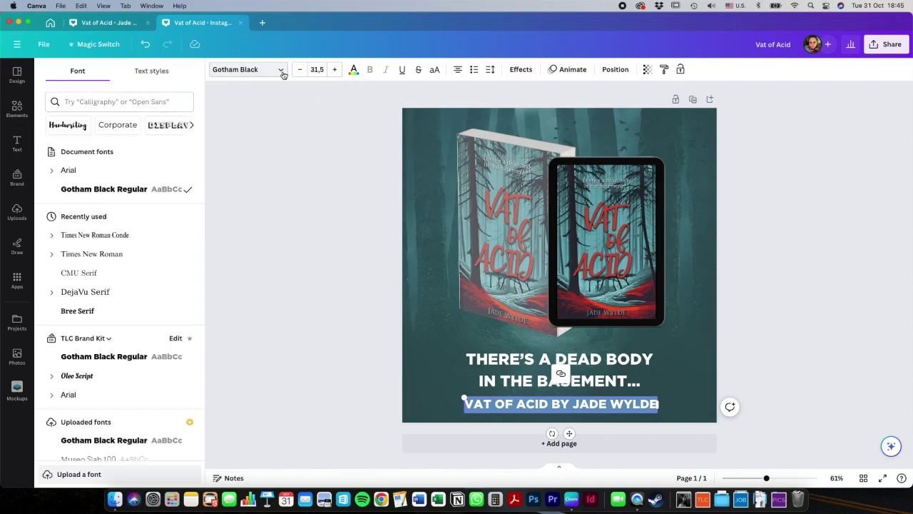
{"action": "left_click", "coordinate": [132, 236]}
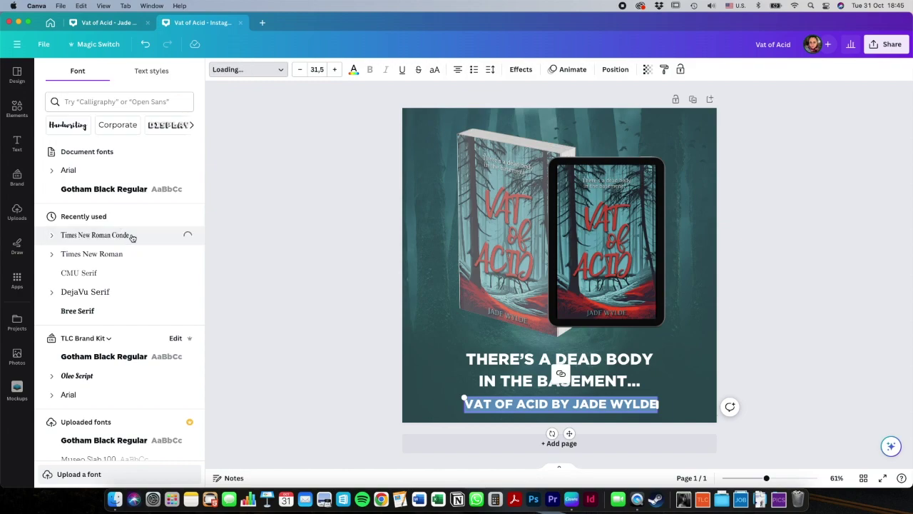
{"action": "left_click", "coordinate": [354, 350]}
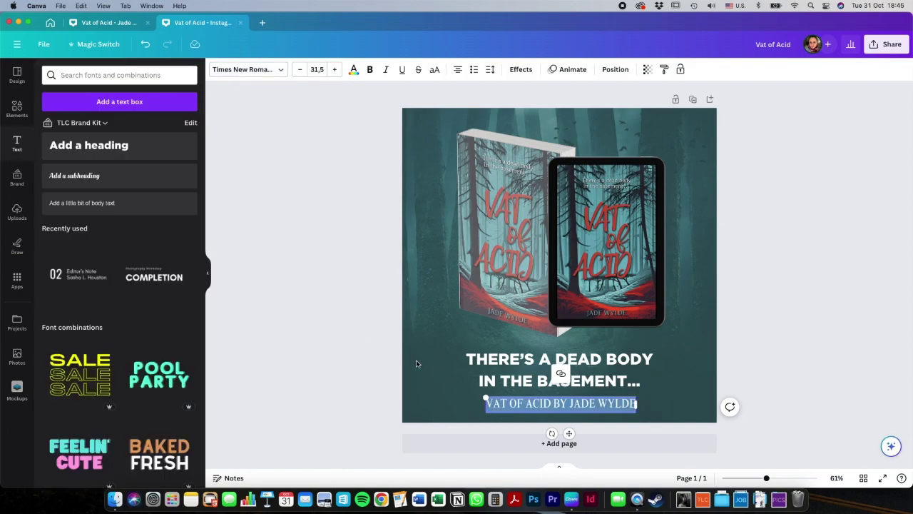
{"action": "left_click", "coordinate": [438, 393]}
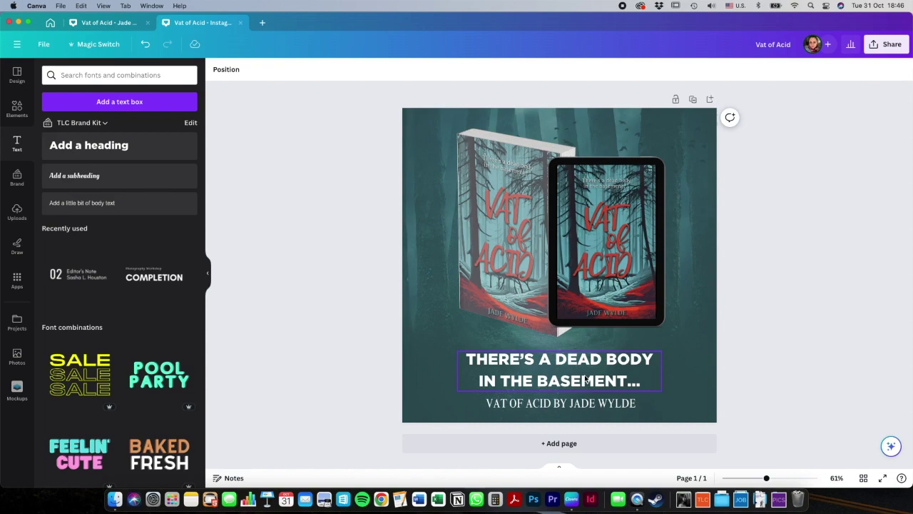
{"action": "left_click_drag", "start_coordinate": [585, 379], "coordinate": [582, 369]}
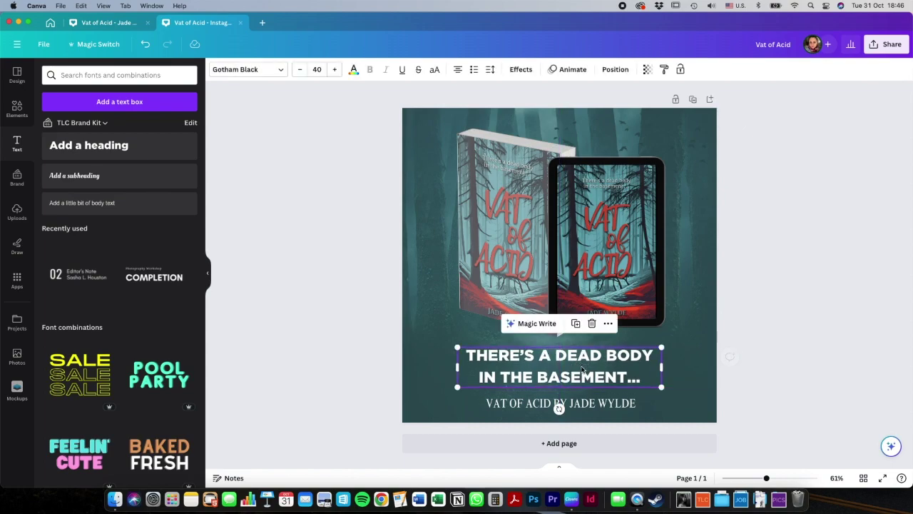
- Set the author line's font size to 18, then increase it one step
{"action": "left_click", "coordinate": [515, 408]}
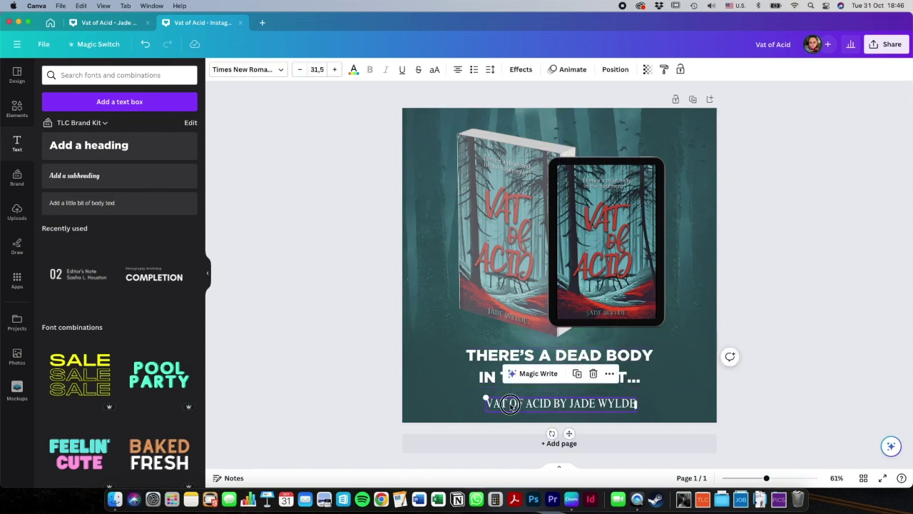
{"action": "left_click", "coordinate": [317, 69]}
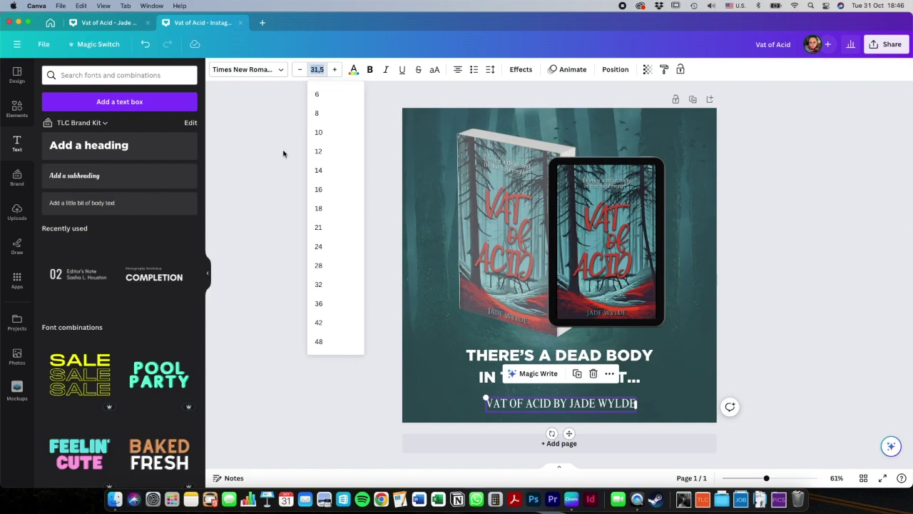
{"action": "type", "text": "18"}
{"action": "key", "text": "Return"}
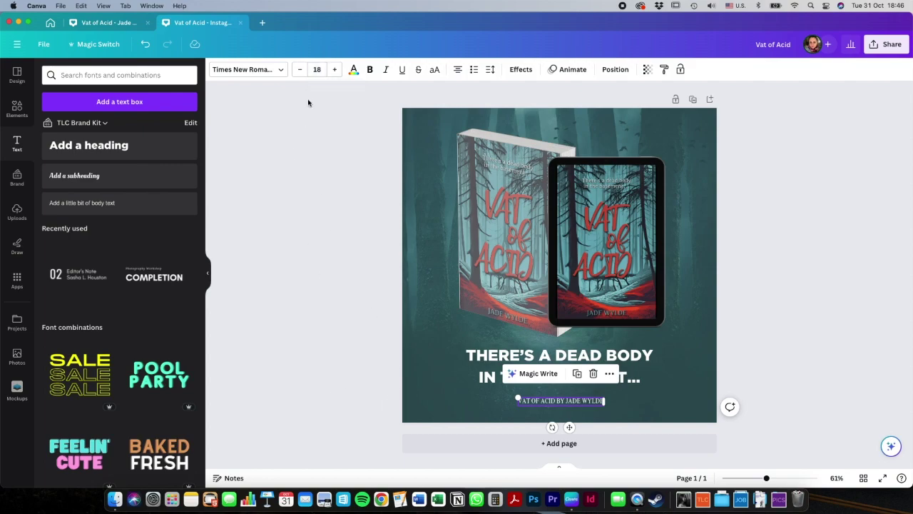
{"action": "left_click", "coordinate": [334, 69]}
{"action": "left_click", "coordinate": [334, 69]}
{"action": "left_click", "coordinate": [759, 401]}
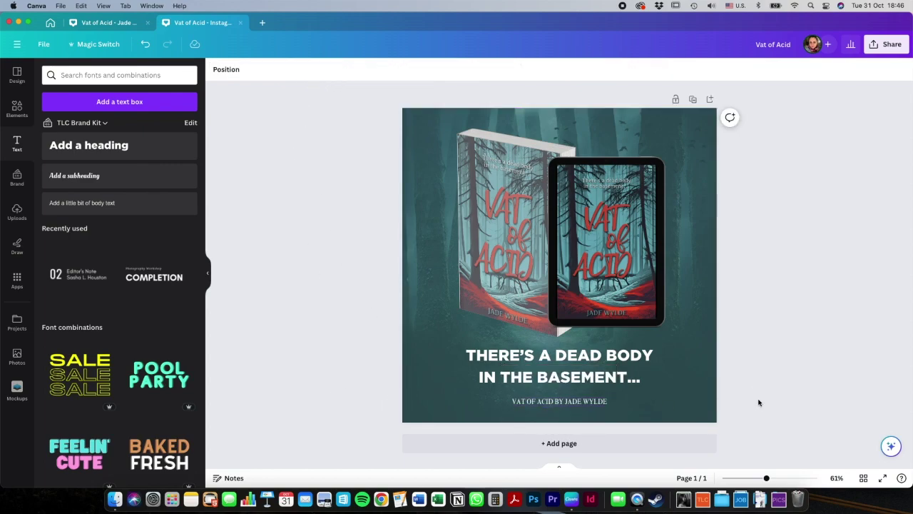
- Download the design as a 1080 × 1080 PNG via Share
{"action": "left_click", "coordinate": [892, 47]}
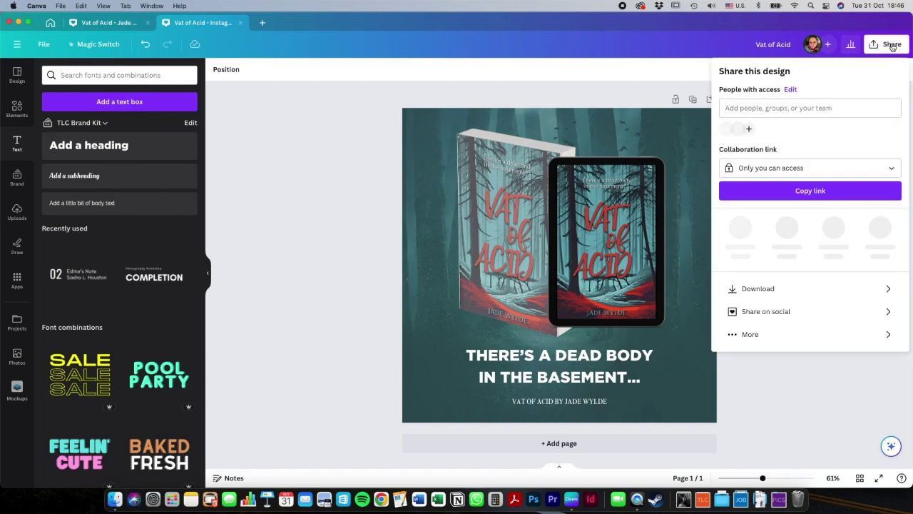
{"action": "left_click", "coordinate": [764, 286]}
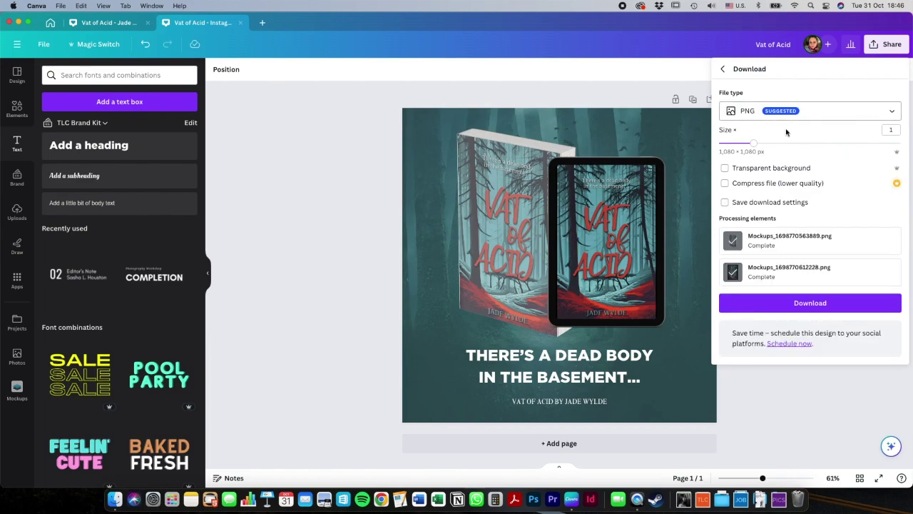
{"action": "left_click", "coordinate": [817, 304]}
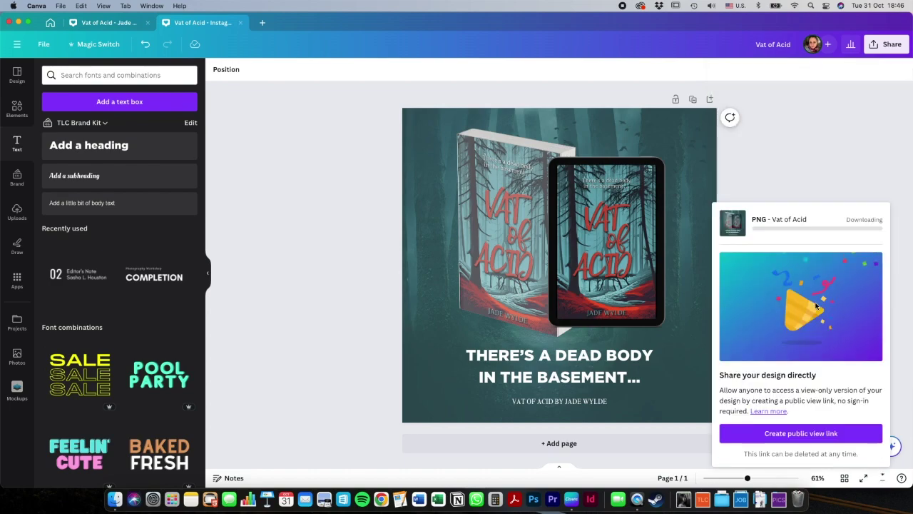